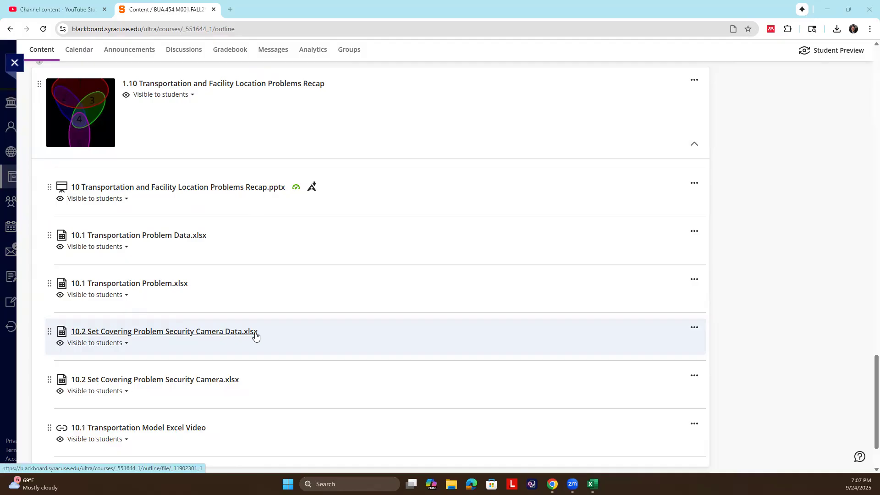
Step: Download and open "10.2 Set Covering Problem Security Camera Data.xlsx" for editing, and review its camera location and stadium area headers
{"action": "left_click", "coordinate": [695, 328]}
{"action": "left_click", "coordinate": [635, 394]}
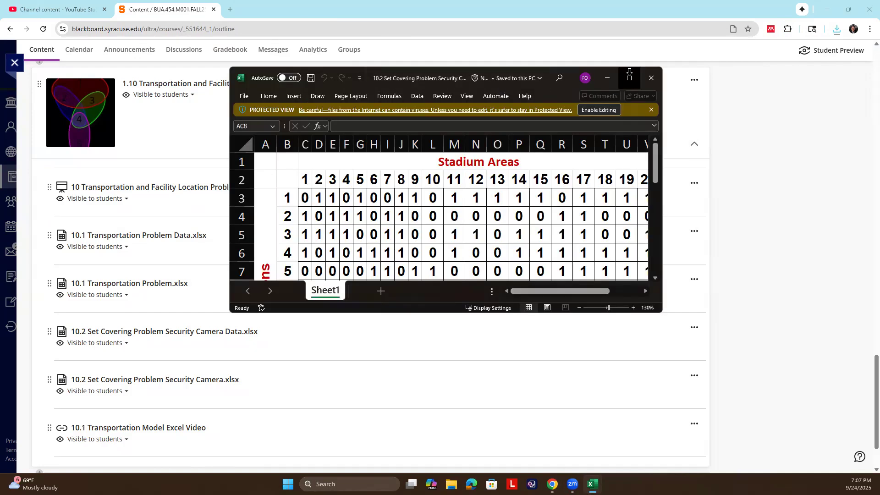
{"action": "left_click", "coordinate": [630, 74]}
{"action": "left_click", "coordinate": [369, 43]}
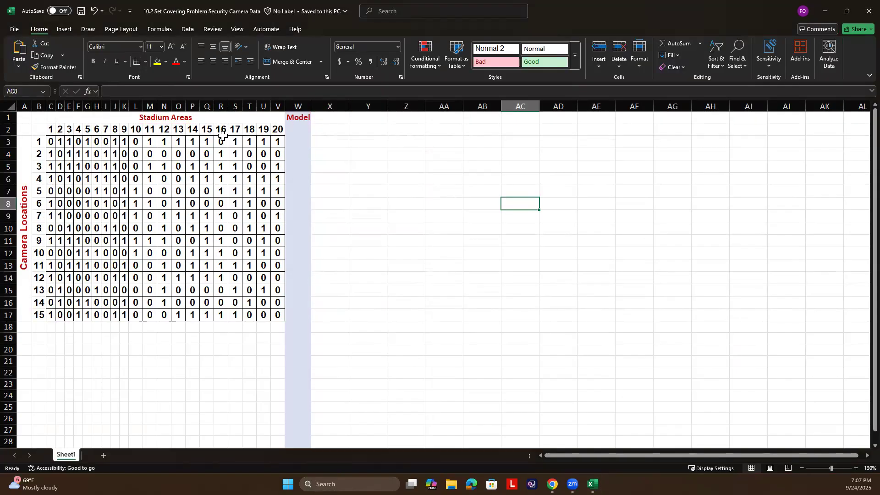
{"action": "left_click_drag", "start_coordinate": [35, 143], "coordinate": [42, 322]}
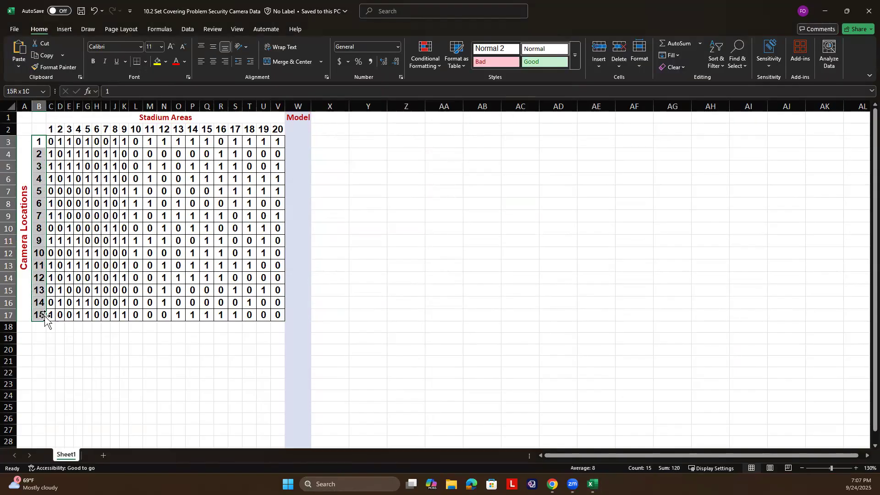
{"action": "left_click_drag", "start_coordinate": [49, 129], "coordinate": [278, 133]}
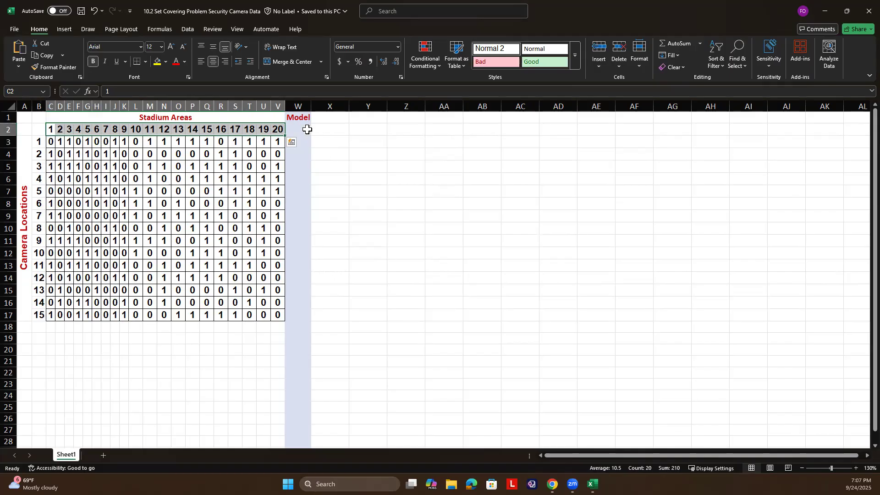
Step: Label model item 1 in W2:X2 as "Objective: Min # Cameras" and fill objective cell X3 light green
{"action": "left_click", "coordinate": [303, 129]}
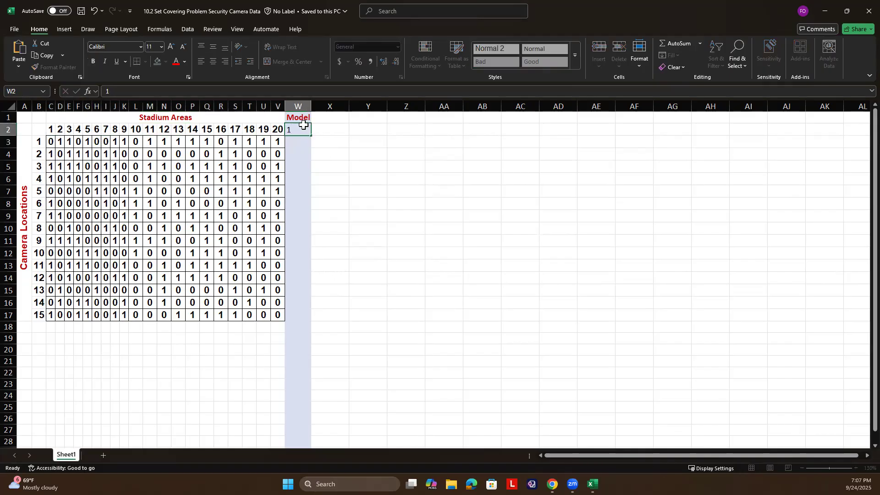
{"action": "key", "text": "Tab"}
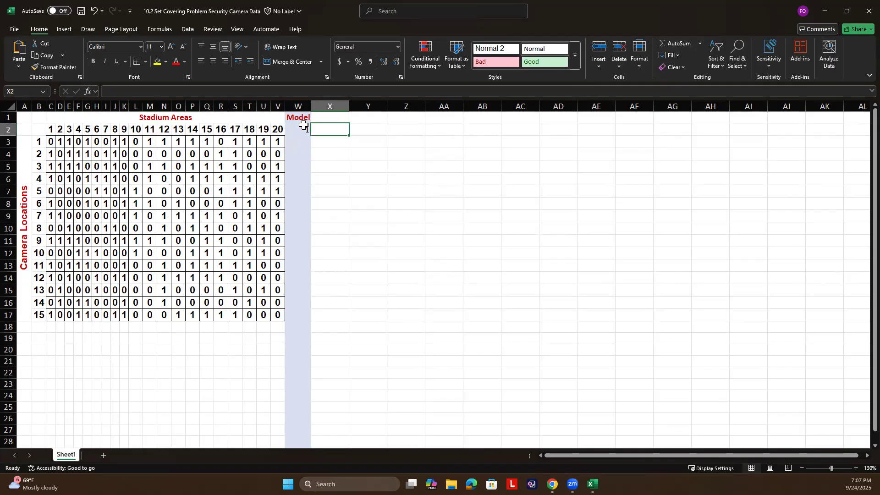
{"action": "type", "text": "Obe"}
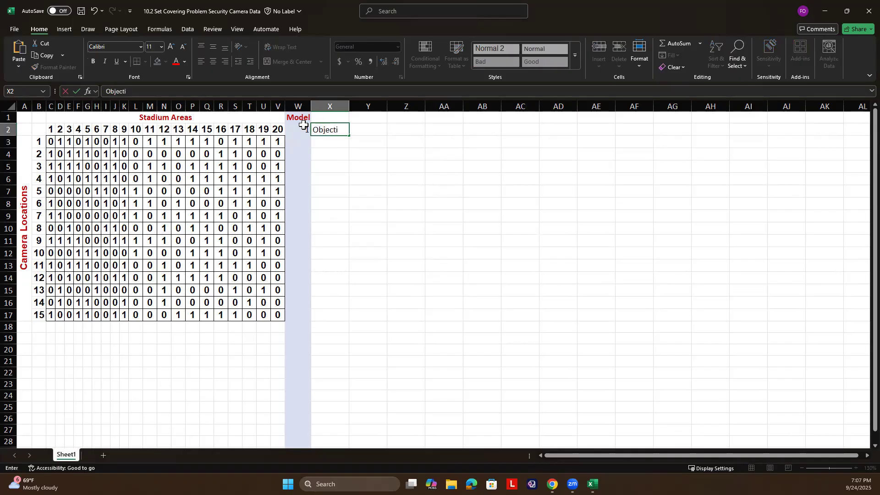
{"action": "key", "text": "Up"}
{"action": "type", "text": ":"}
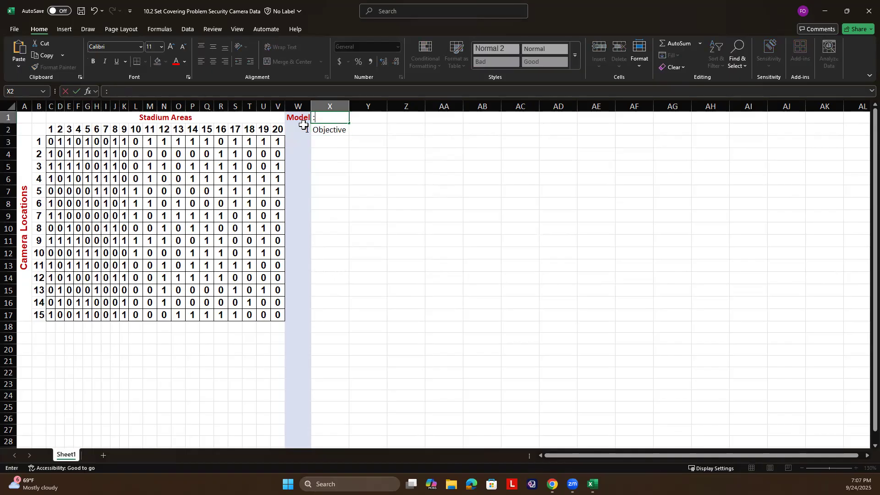
{"action": "key", "text": "Escape"}
{"action": "key", "text": "Down"}
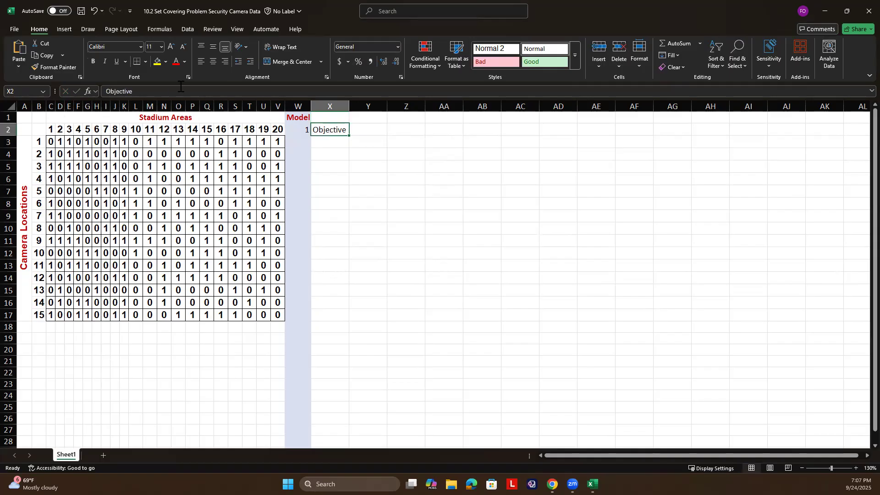
{"action": "left_click", "coordinate": [165, 90]}
{"action": "type", "text": ": Min"}
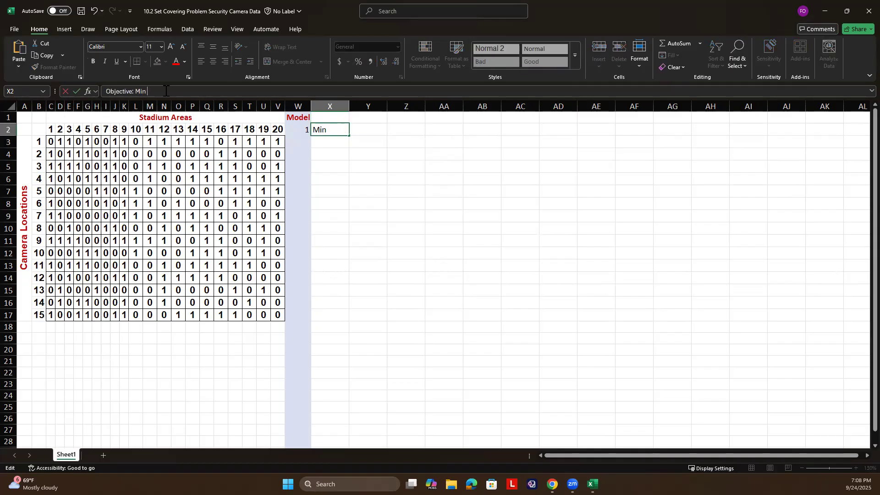
{"action": "type", "text": " # Cameras"}
{"action": "key", "text": "Return"}
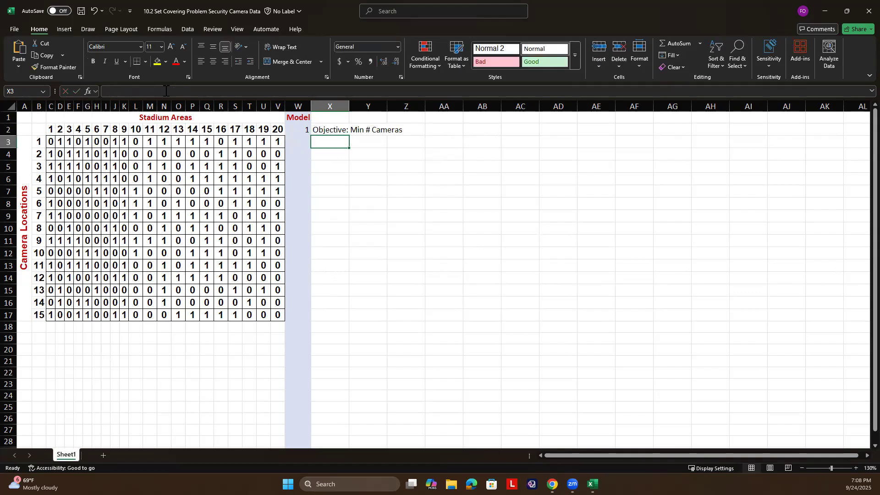
{"action": "left_click", "coordinate": [165, 63]}
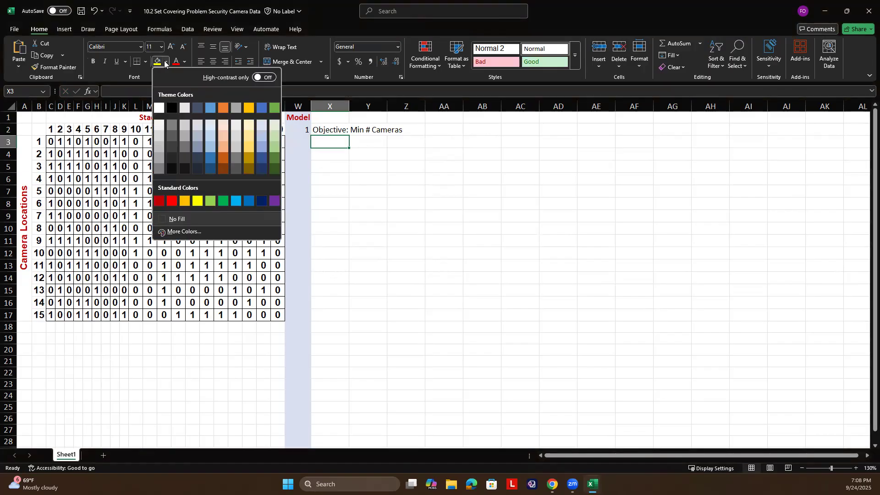
{"action": "left_click", "coordinate": [274, 135]}
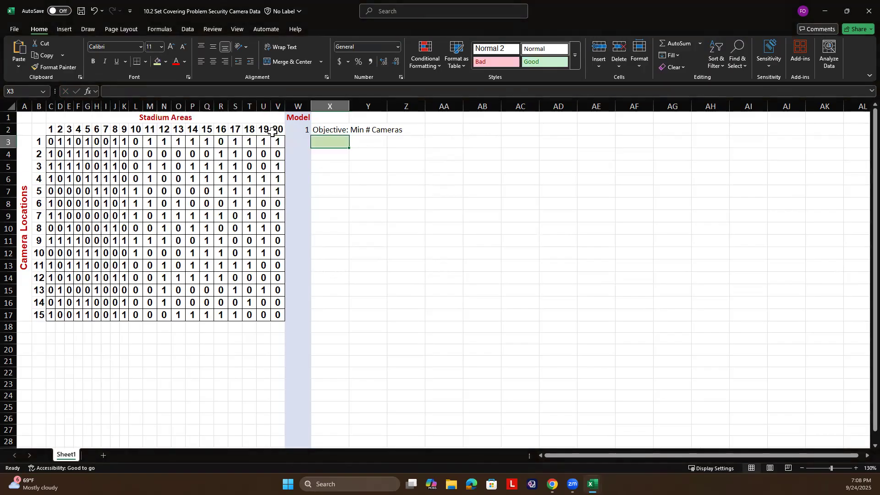
Step: Add model item 2 in W5:X5 with the label "Decision Variables"
{"action": "left_click", "coordinate": [314, 166]}
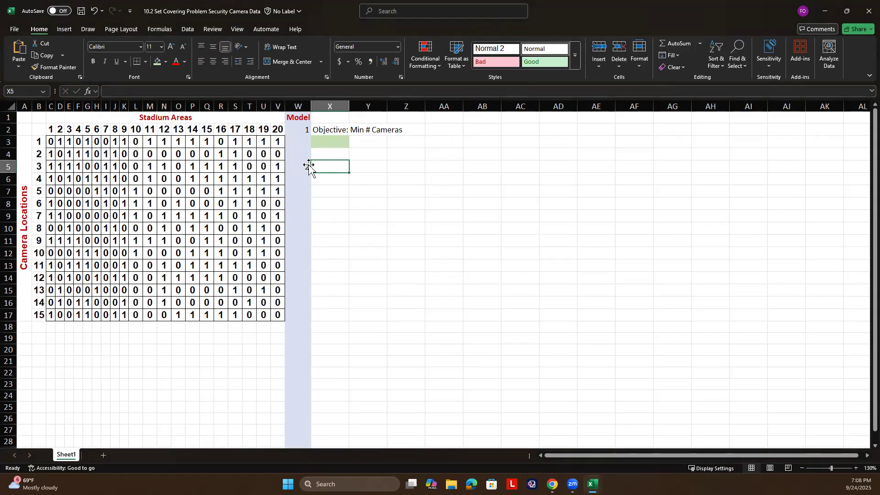
{"action": "type", "text": "Decisi"}
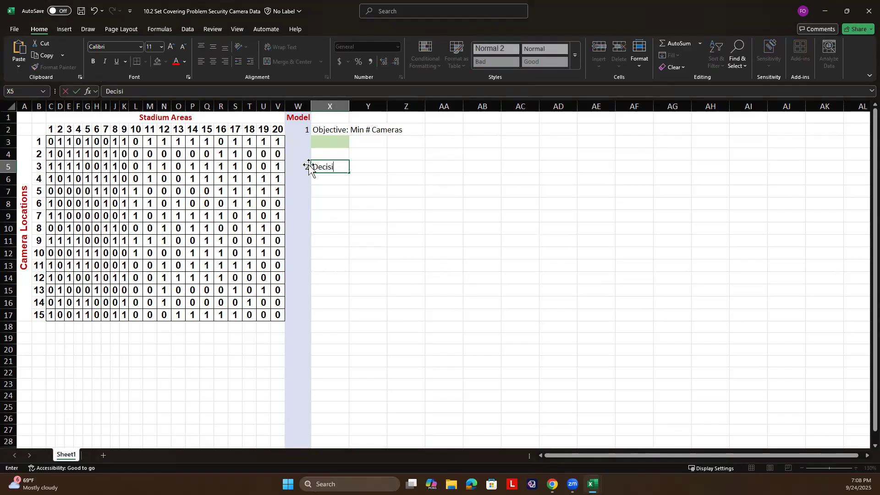
{"action": "type", "text": "on Variables"}
{"action": "key", "text": "Tab"}
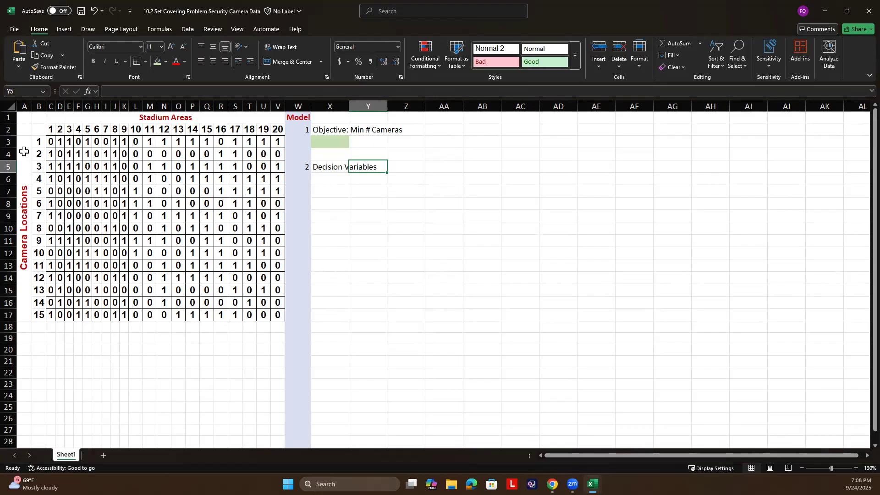
Step: Copy the Camera Locations labels from A3:B17 to X6 under Decision Variables, and widen column X
{"action": "left_click_drag", "start_coordinate": [23, 136], "coordinate": [38, 211]}
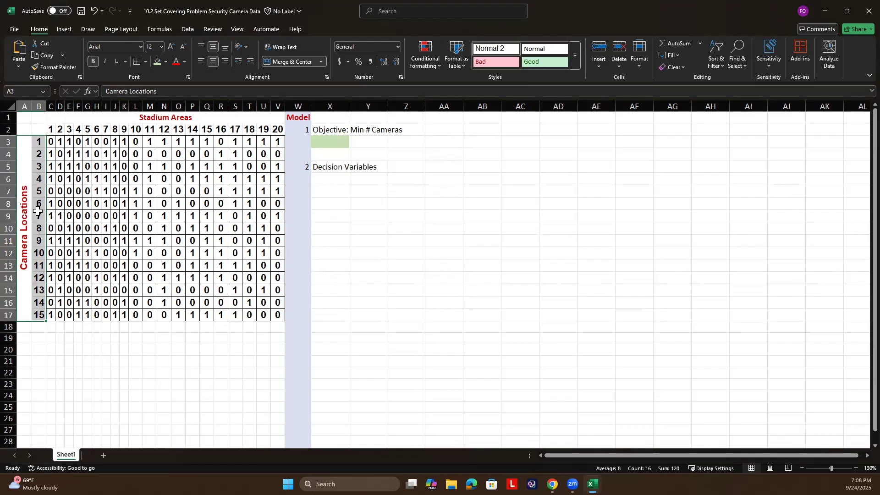
{"action": "key", "text": "ctrl+c"}
{"action": "left_click", "coordinate": [323, 179]}
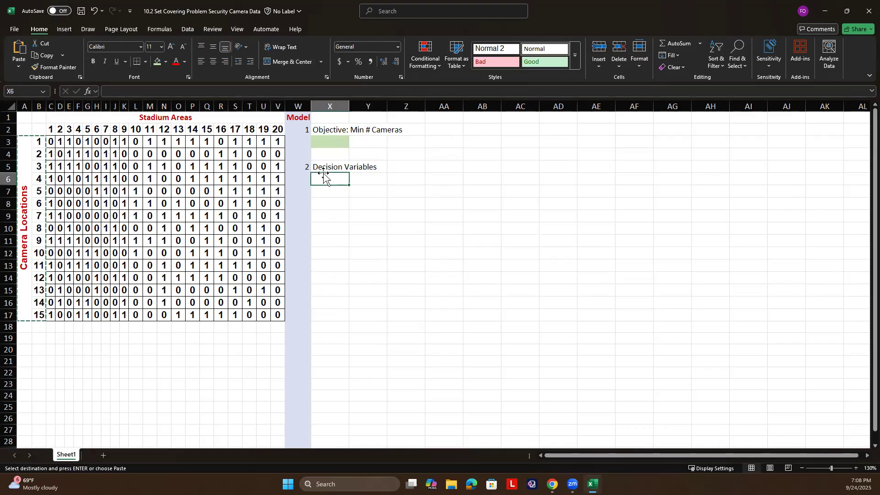
{"action": "key", "text": "ctrl+v"}
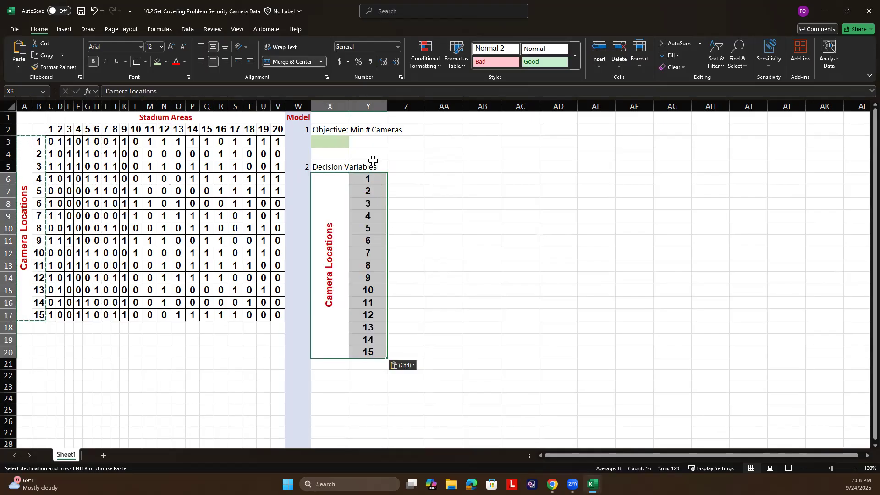
{"action": "left_click_drag", "start_coordinate": [349, 106], "coordinate": [395, 106]}
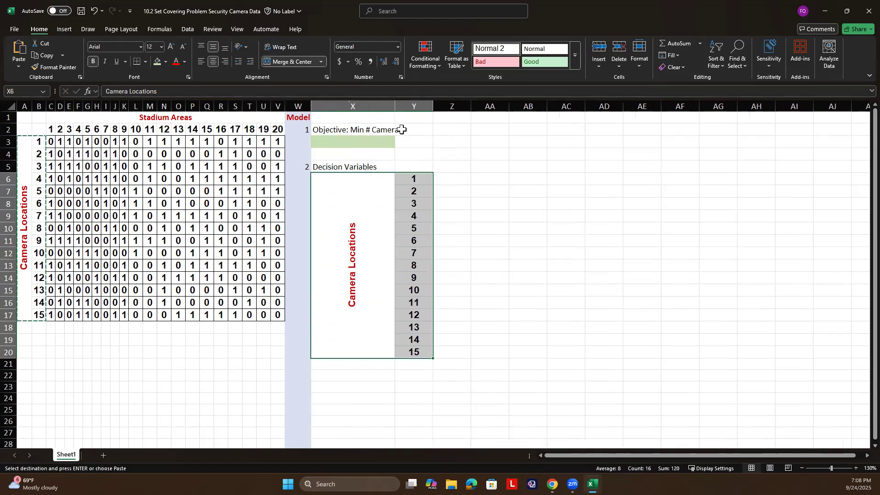
Step: Enter the heading "Open?" in Z5 and fill the decision cells Z6:Z20 yellow
{"action": "left_click", "coordinate": [443, 166]}
{"action": "type", "text": "O"}
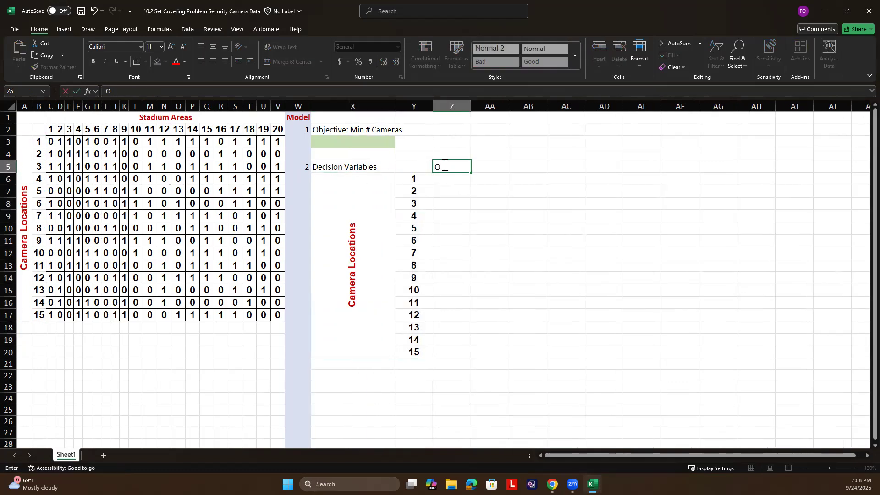
{"action": "left_click_drag", "start_coordinate": [450, 179], "coordinate": [453, 352]}
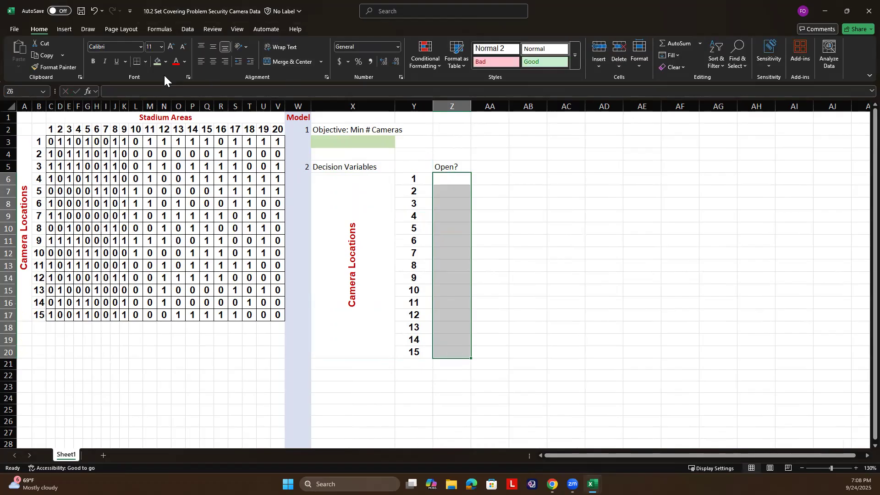
{"action": "left_click", "coordinate": [166, 62]}
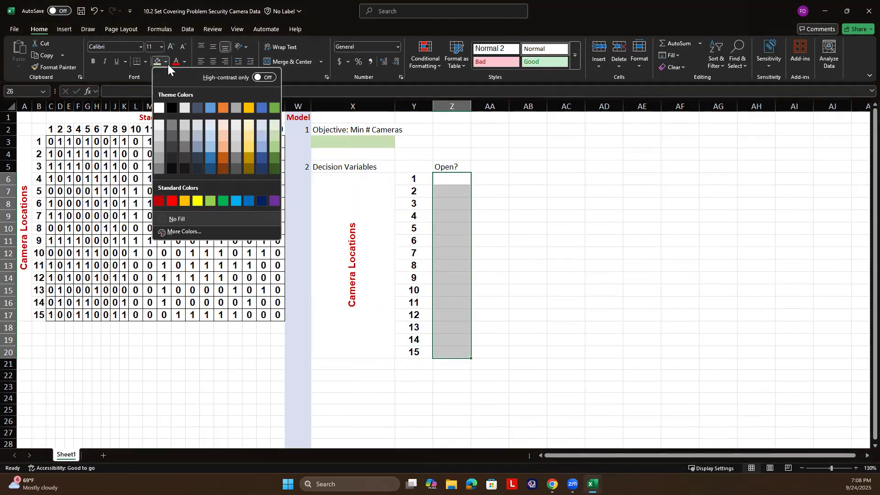
{"action": "left_click", "coordinate": [198, 200]}
Step: Add model item 3 in W22 with the constraint labels "LHS", "vs" and "RHS" in X22:X24
{"action": "left_click", "coordinate": [301, 374]}
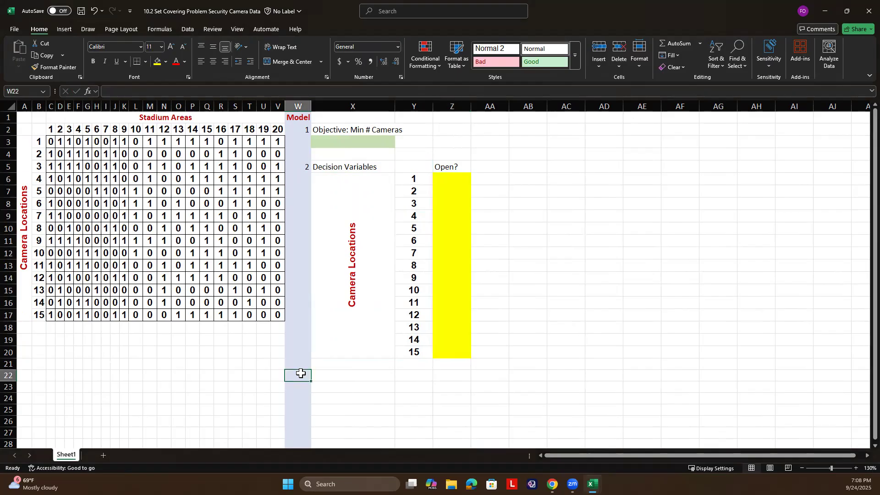
{"action": "type", "text": "3"}
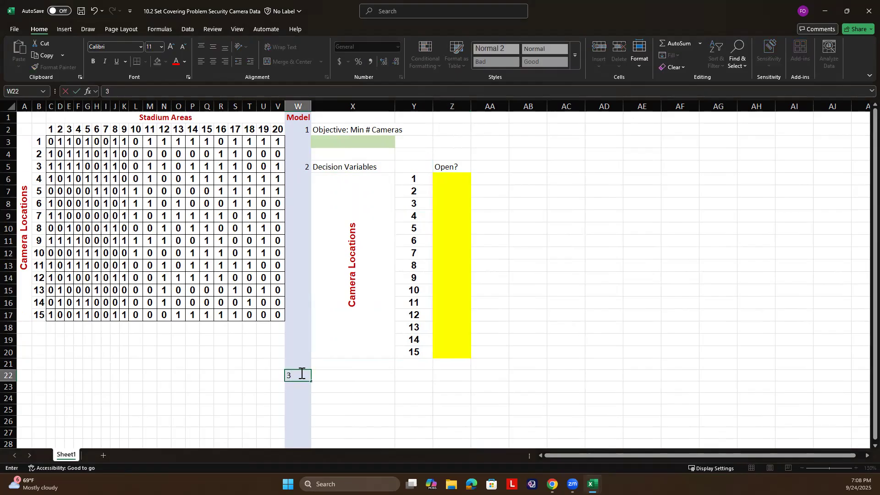
{"action": "key", "text": "Tab"}
{"action": "type", "text": "LHS"}
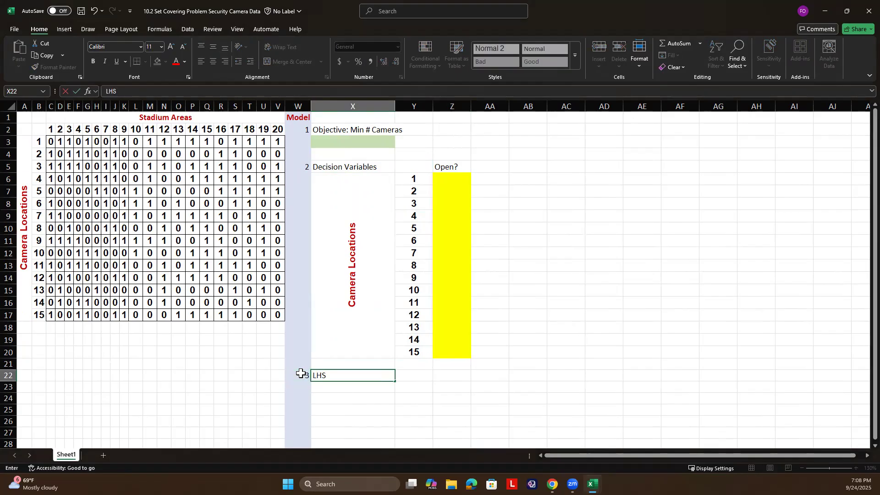
{"action": "key", "text": "Return"}
{"action": "type", "text": "v"}
{"action": "key", "text": "Tab"}
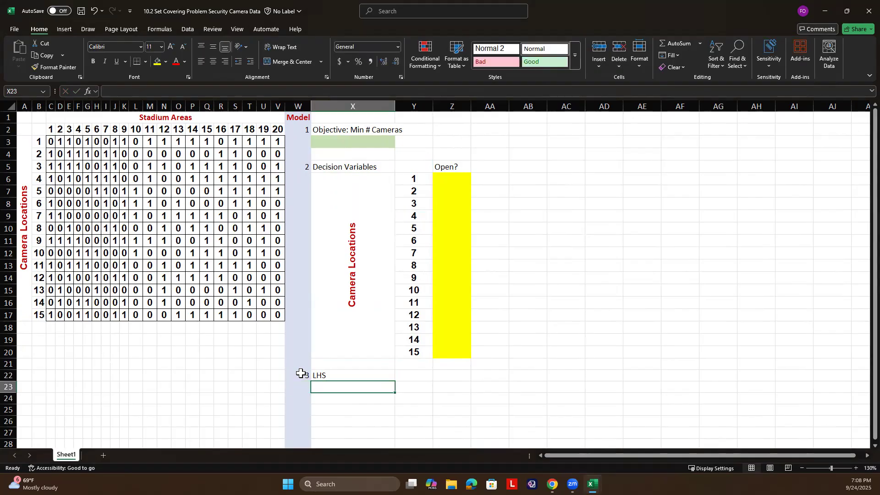
{"action": "type", "text": "vs"}
{"action": "key", "text": "Return"}
{"action": "key", "text": "Tab"}
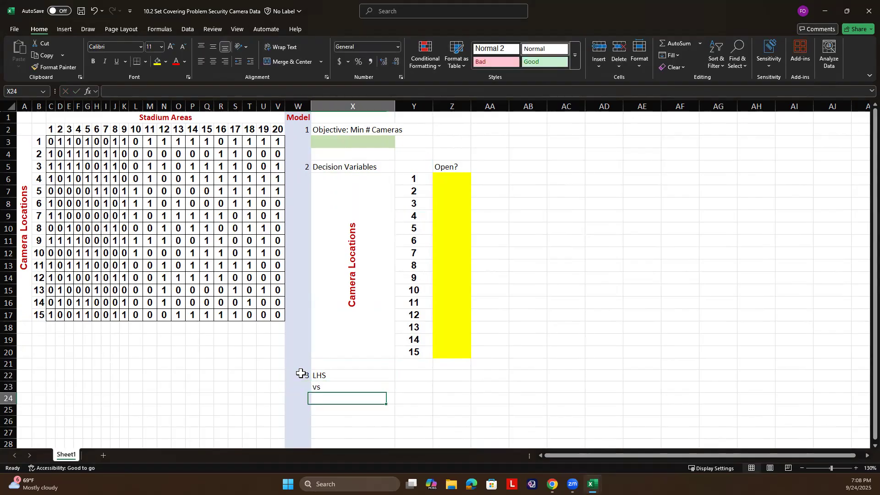
{"action": "type", "text": "RHS"}
{"action": "key", "text": "Tab"}
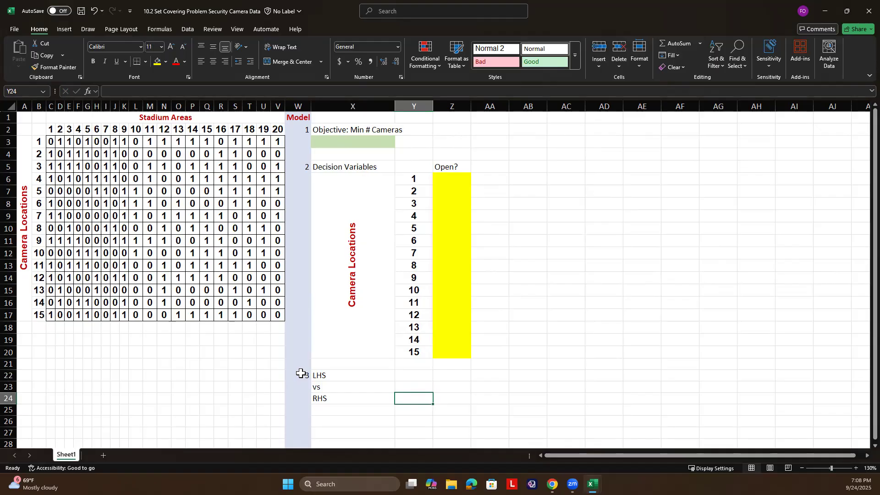
Step: Copy the Stadium Areas header rows from C1:V2 to Y22, and move the LHS, vs and RHS labels down to X24:X26
{"action": "left_click", "coordinate": [78, 122]}
{"action": "left_click_drag", "start_coordinate": [79, 125], "coordinate": [79, 127]}
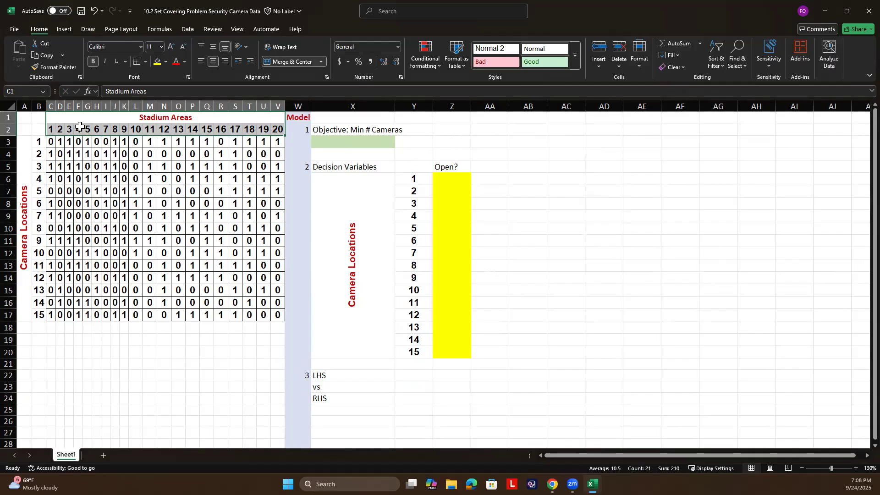
{"action": "key", "text": "ctrl+c"}
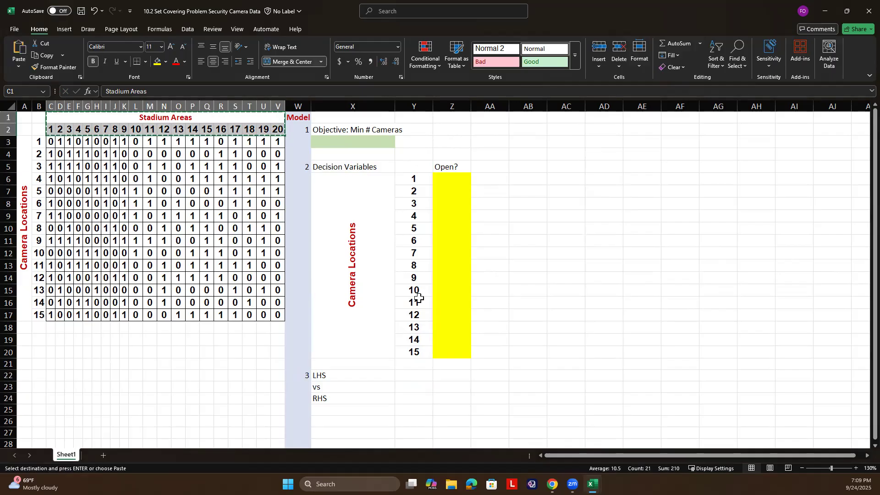
{"action": "left_click", "coordinate": [411, 364]}
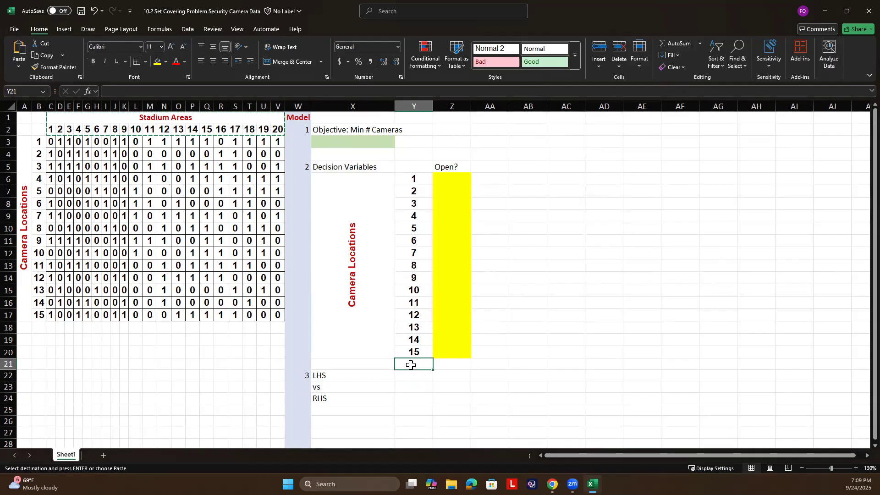
{"action": "key", "text": "Down"}
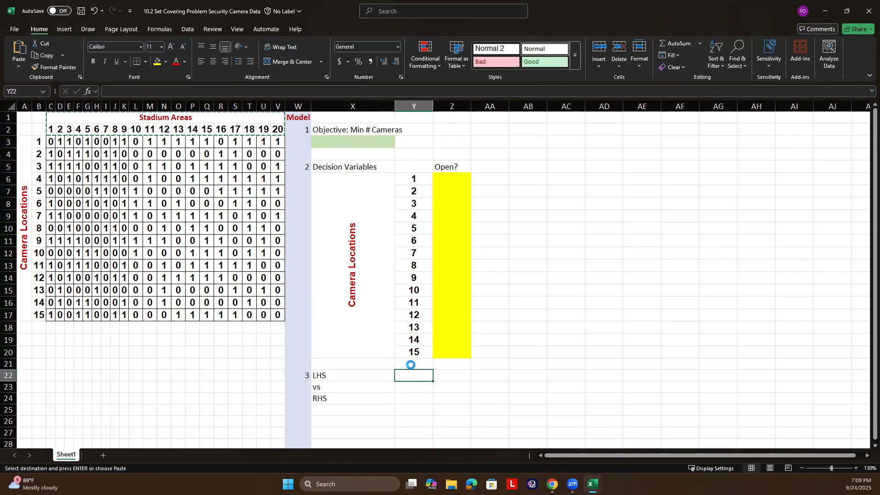
{"action": "key", "text": "ctrl+v"}
{"action": "left_click_drag", "start_coordinate": [324, 377], "coordinate": [334, 429]}
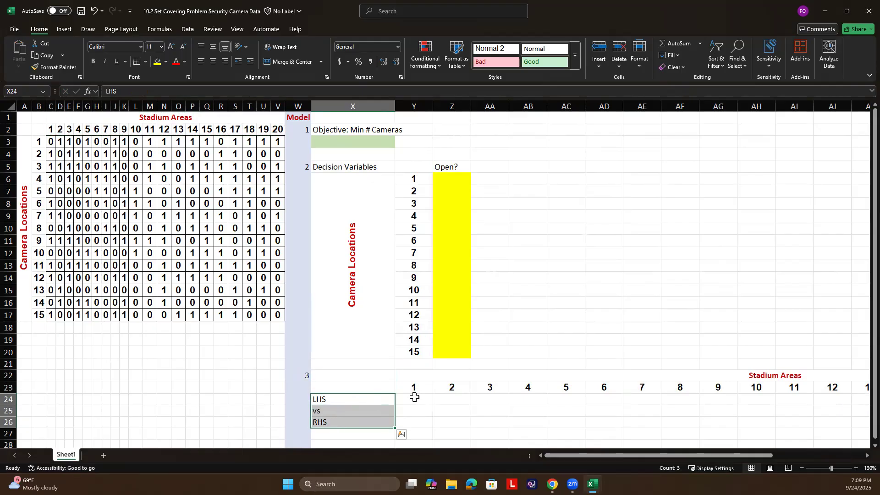
Step: Enter 1 as the RHS value in Y26 and fill it across row 26 for all 20 stadium areas
{"action": "left_click", "coordinate": [414, 397]}
{"action": "left_click", "coordinate": [410, 421]}
{"action": "type", "text": "1"}
{"action": "key", "text": "Tab"}
{"action": "left_click", "coordinate": [411, 421]}
{"action": "left_click_drag", "start_coordinate": [493, 418], "coordinate": [854, 411]}
{"action": "scroll", "coordinate": [244, 379], "scroll_direction": "left", "scroll_amount": 3}
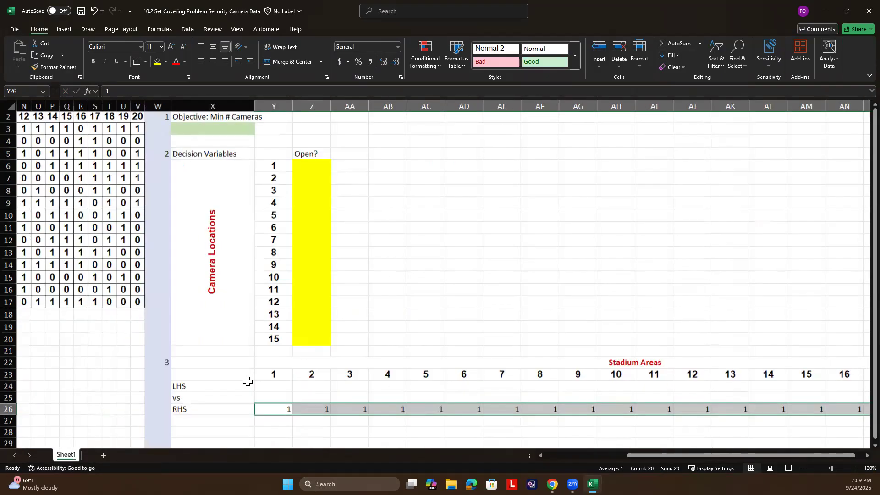
Step: Set the font of the entire sheet to Times New Roman, size 10
{"action": "scroll", "coordinate": [296, 385], "scroll_direction": "left", "scroll_amount": 3}
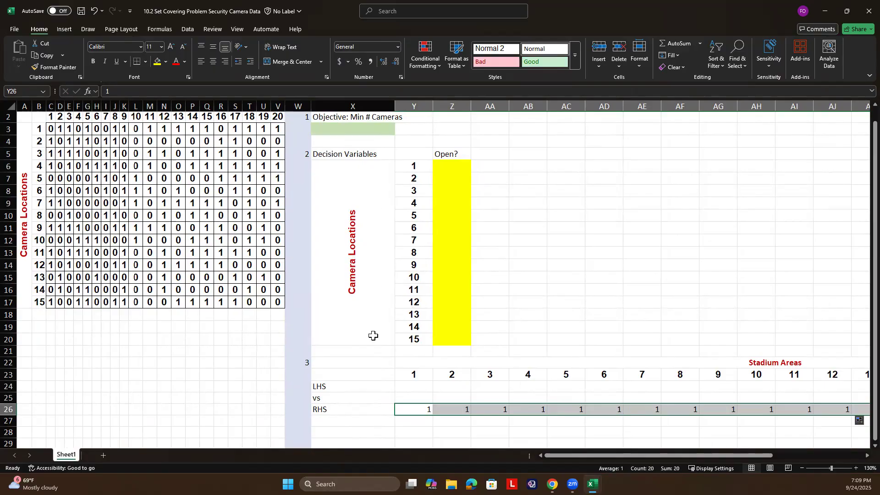
{"action": "left_click", "coordinate": [11, 106]}
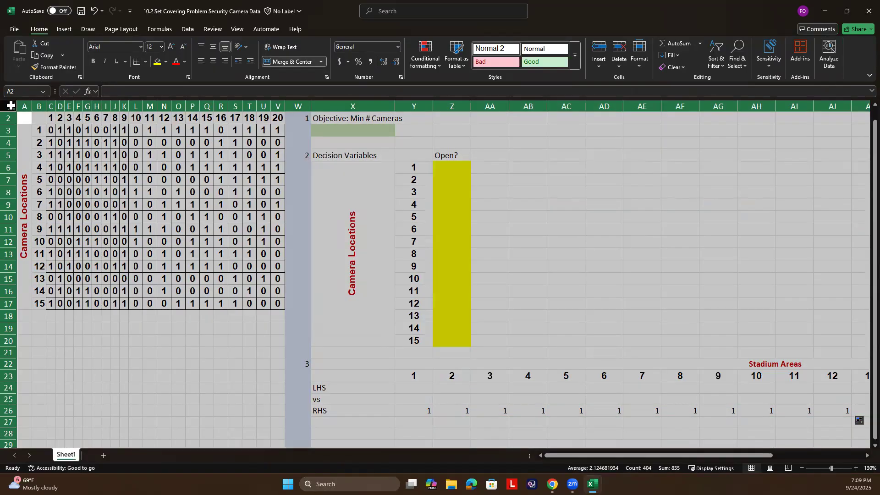
{"action": "left_click", "coordinate": [107, 48]}
{"action": "type", "text": "Times New Roman"}
{"action": "key", "text": "Tab"}
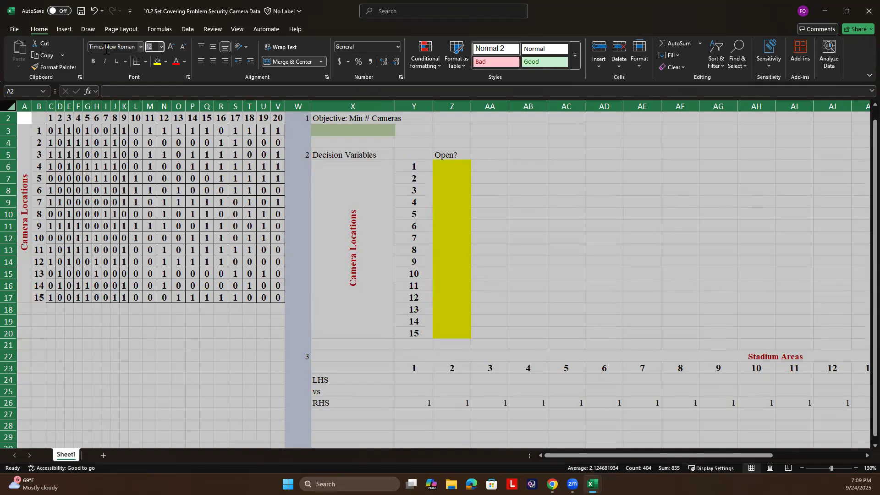
{"action": "type", "text": "10"}
{"action": "key", "text": "Return"}
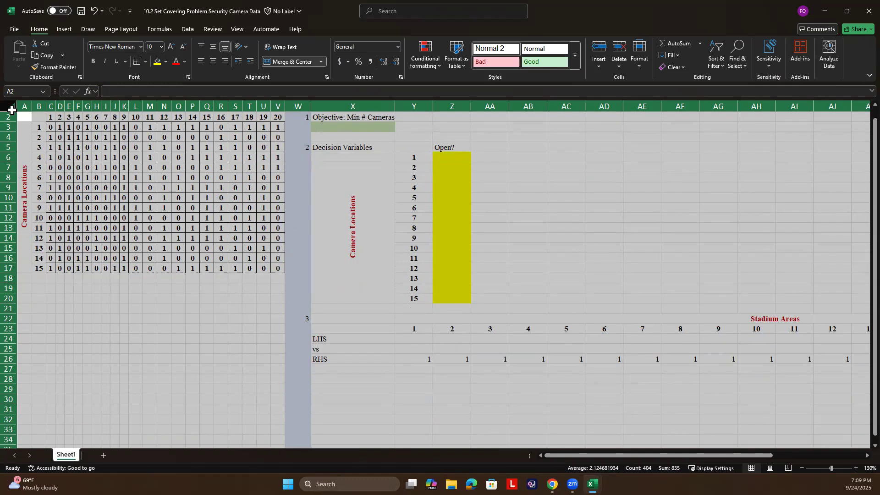
Step: Auto-fit the widths of all columns on the sheet to their contents
{"action": "double_click", "coordinate": [46, 106]}
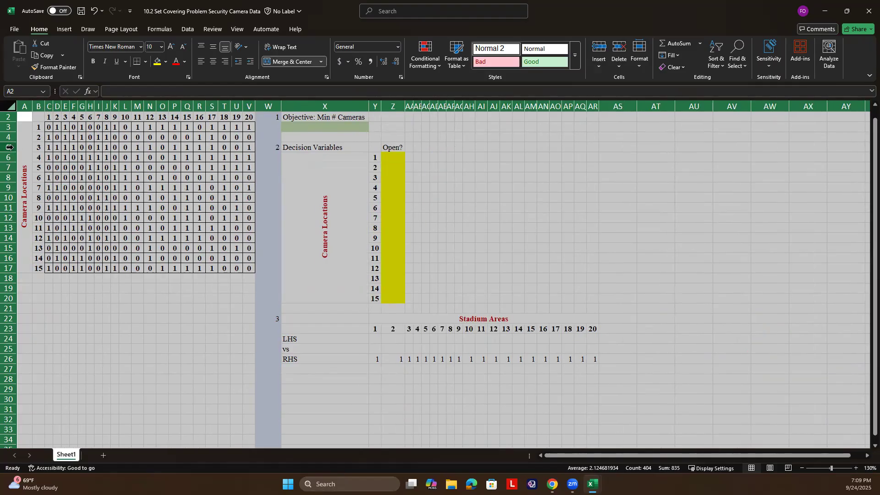
{"action": "left_click_drag", "start_coordinate": [10, 142], "coordinate": [9, 142]}
{"action": "left_click", "coordinate": [274, 318]}
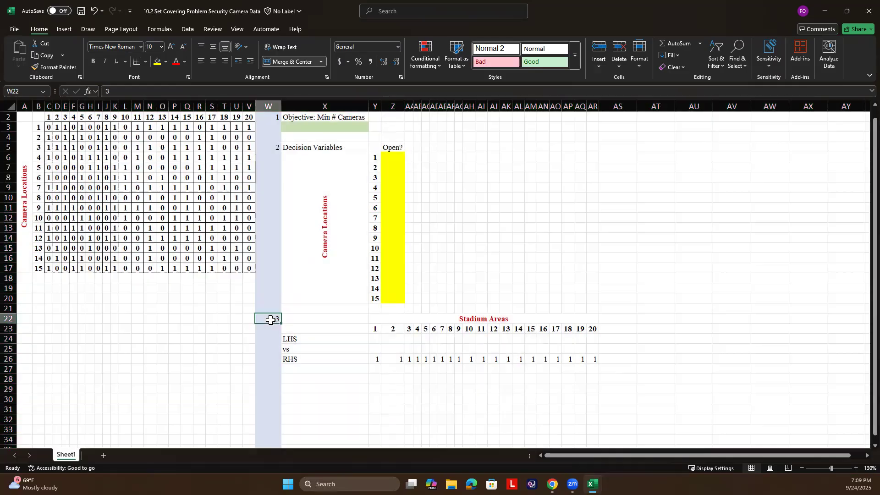
Step: Enter ">=" in Y25 of the vs row and fill it across to AR25 for all 20 stadium areas
{"action": "scroll", "coordinate": [376, 351], "scroll_direction": "up", "scroll_amount": 2, "text": "ctrl"}
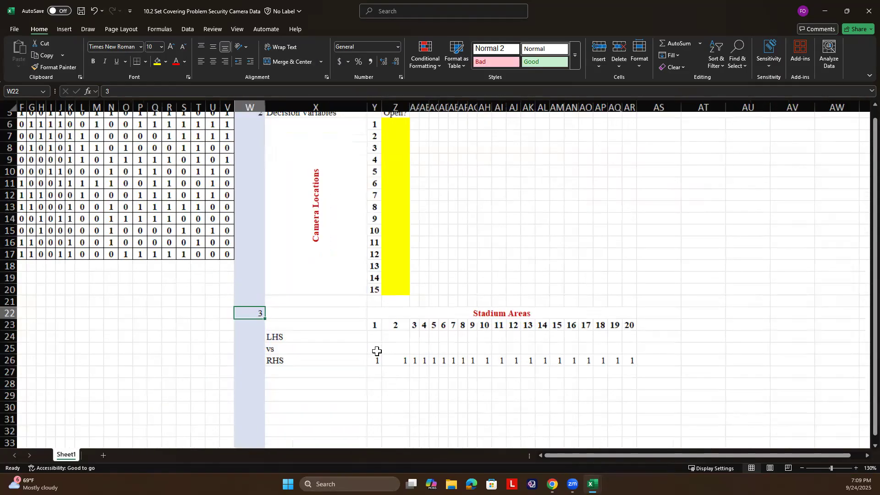
{"action": "scroll", "coordinate": [377, 351], "scroll_direction": "up", "scroll_amount": 5, "text": "ctrl"}
{"action": "left_click", "coordinate": [377, 351]}
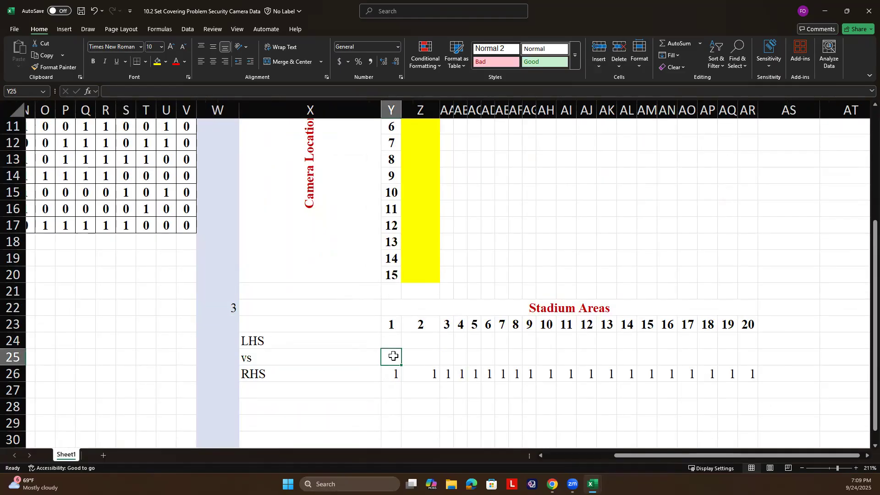
{"action": "type", "text": ">"}
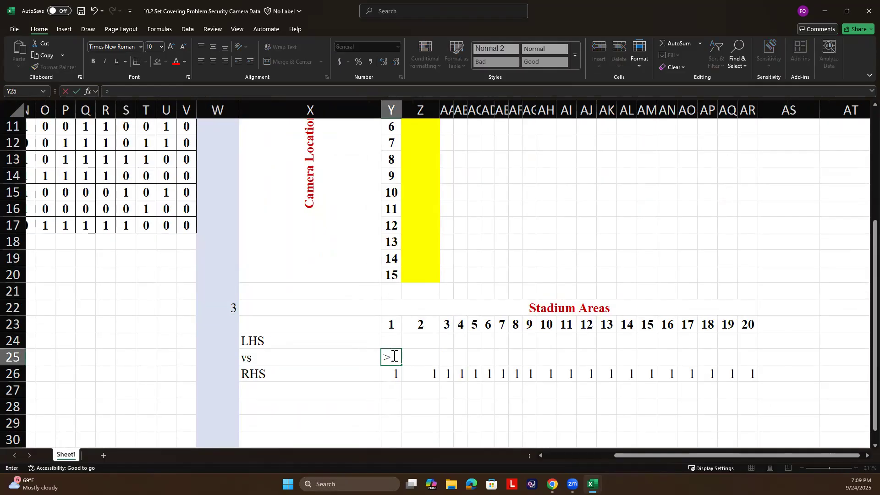
{"action": "key", "text": "Tab"}
{"action": "left_click", "coordinate": [396, 359]}
{"action": "left_click_drag", "start_coordinate": [402, 364], "coordinate": [755, 358]}
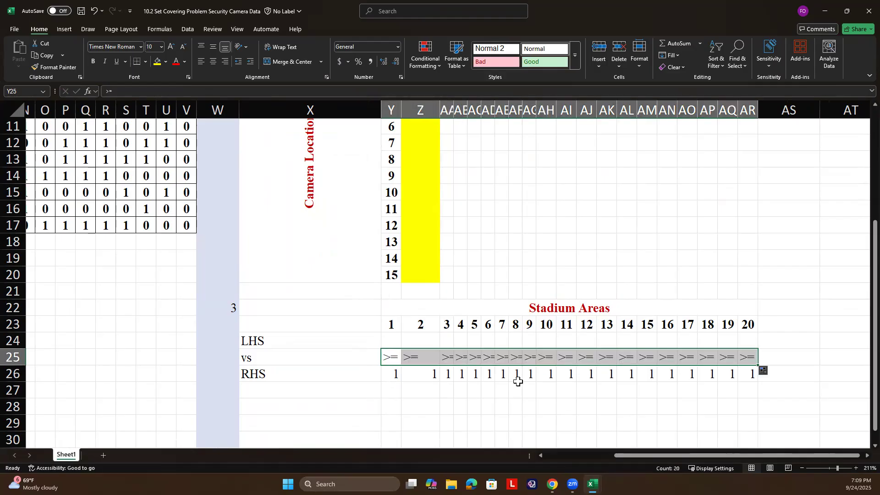
Step: Enter the LHS formula =SUMPRODUCT(Z6:Z20,C3:C17) in Y24 for stadium area 1
{"action": "left_click", "coordinate": [396, 341]}
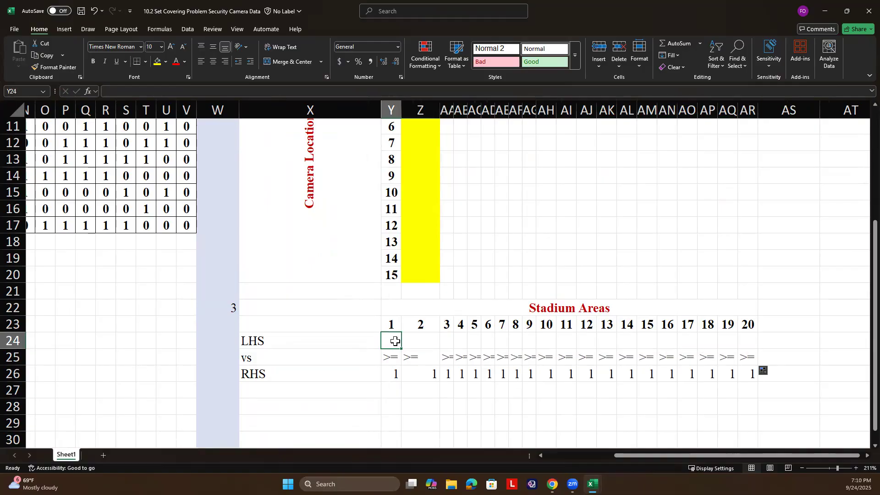
{"action": "type", "text": "=sum"}
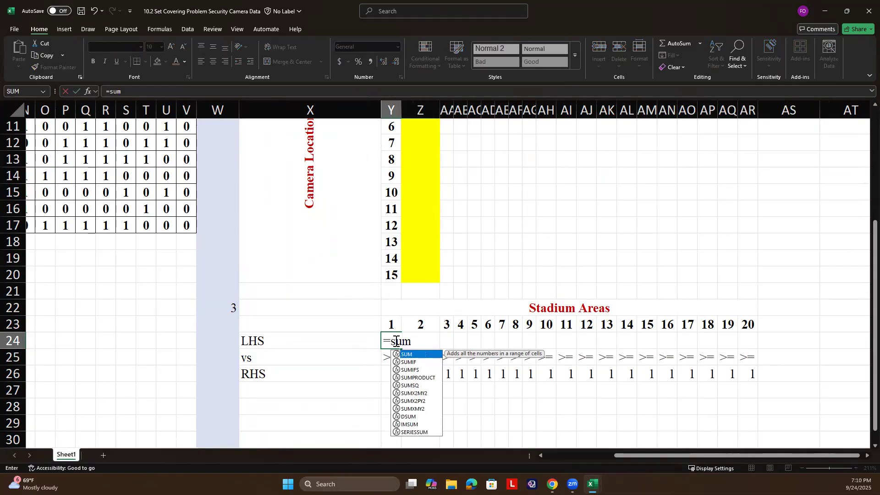
{"action": "key", "text": "Down"}
{"action": "key", "text": "Down"}
{"action": "key", "text": "Down"}
{"action": "key", "text": "Tab"}
{"action": "left_click_drag", "start_coordinate": [399, 263], "coordinate": [387, 314]}
{"action": "left_click", "coordinate": [413, 277]}
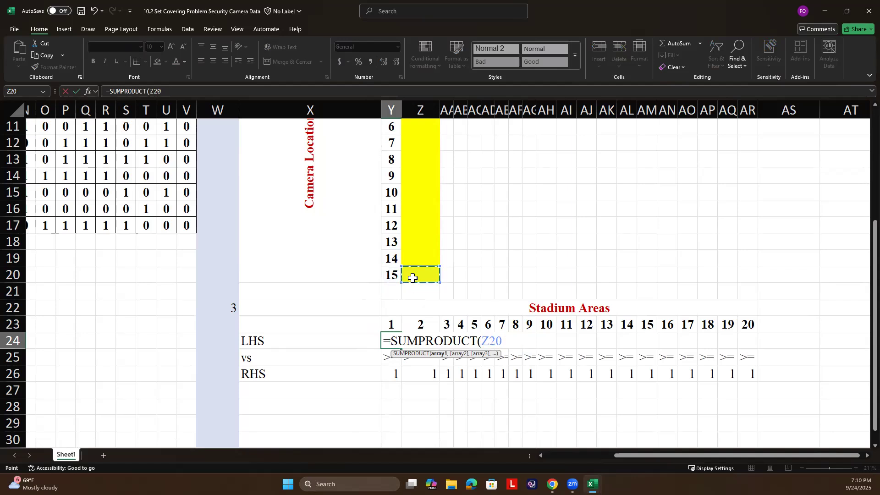
{"action": "key", "text": "shift+Up"}
{"action": "key", "text": "shift+Up"}
{"action": "key", "text": "shift+Up"}
{"action": "key", "text": "shift+Up"}
{"action": "key", "text": "shift+Up"}
{"action": "key", "text": "shift+Up"}
{"action": "key", "text": "shift+Up"}
{"action": "key", "text": "shift+Up"}
{"action": "key", "text": "shift+Up"}
{"action": "key", "text": "shift+Up"}
{"action": "key", "text": "shift+Up"}
{"action": "key", "text": "shift+Up"}
{"action": "key", "text": "shift+Up"}
{"action": "key", "text": "shift+Up"}
{"action": "key", "text": "shift+Up"}
{"action": "key", "text": "shift+Up"}
{"action": "key", "text": "shift+Up"}
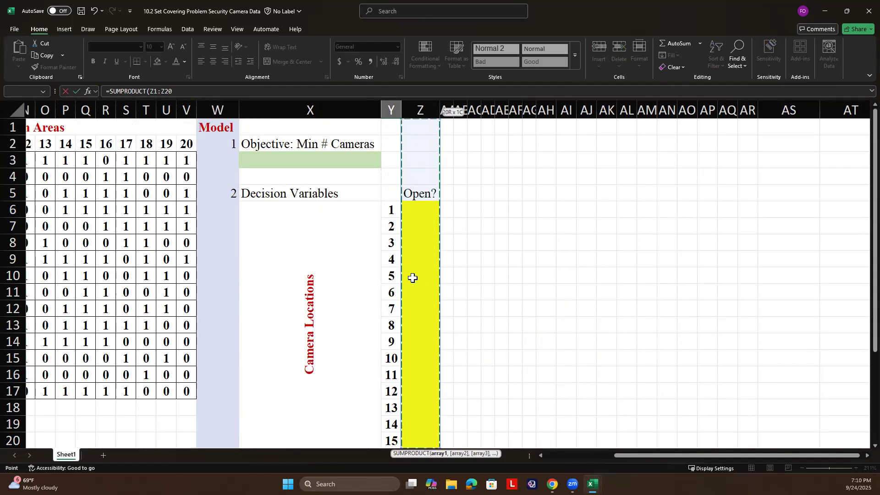
{"action": "key", "text": "shift+Down"}
{"action": "key", "text": "shift+Down"}
{"action": "key", "text": "shift+Down"}
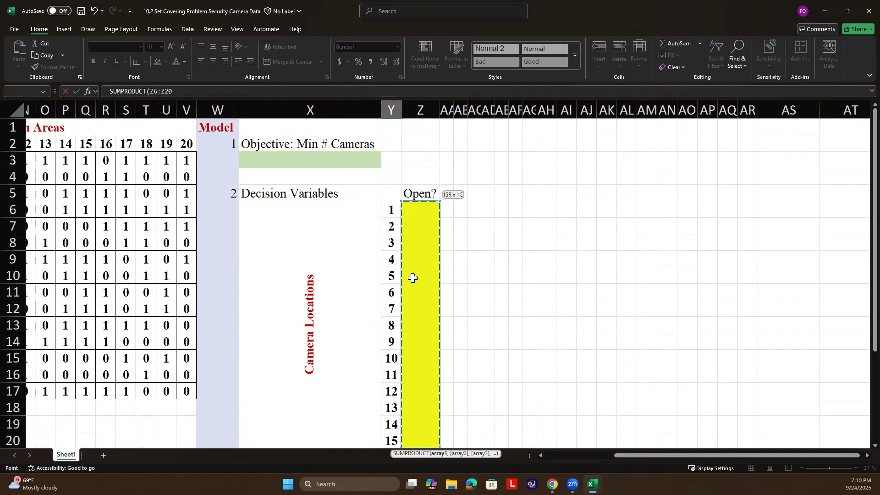
{"action": "type", "text": ","}
{"action": "scroll", "coordinate": [413, 278], "scroll_direction": "left", "scroll_amount": 5}
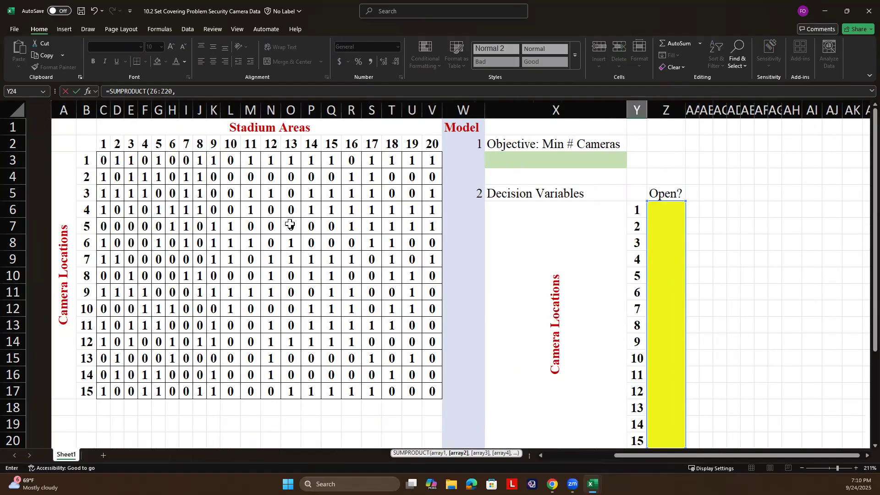
{"action": "left_click_drag", "start_coordinate": [78, 160], "coordinate": [78, 383]}
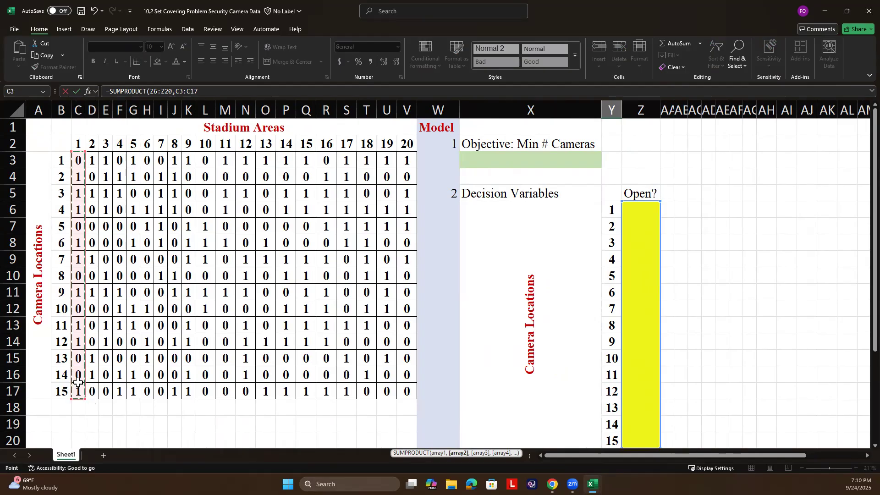
{"action": "key", "text": "Return"}
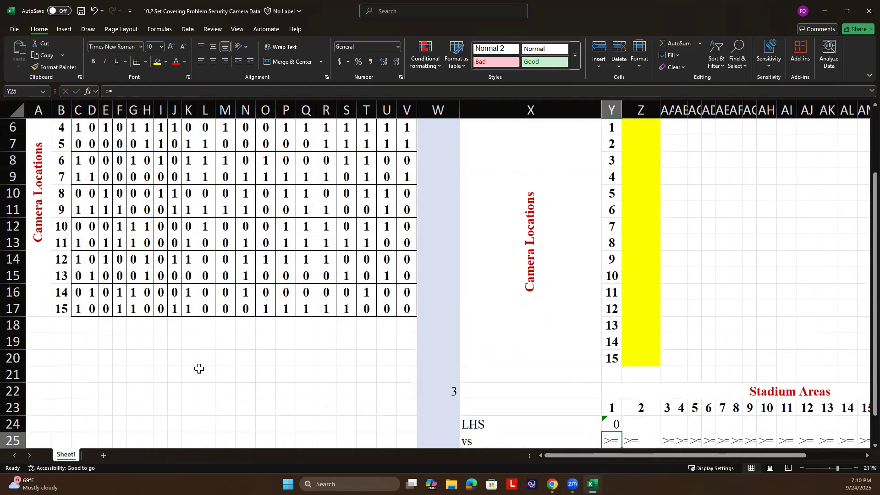
Step: Enter a trial value of 1 in Z7 for camera location 2 and check area 1's LHS against the coverage matrix
{"action": "scroll", "coordinate": [199, 368], "scroll_direction": "up", "scroll_amount": 1}
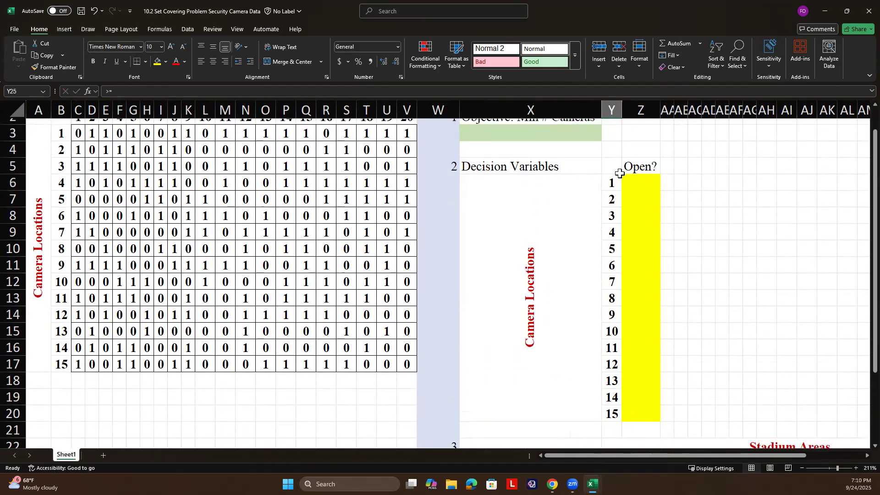
{"action": "left_click", "coordinate": [645, 197]}
{"action": "type", "text": "1"}
{"action": "key", "text": "Return"}
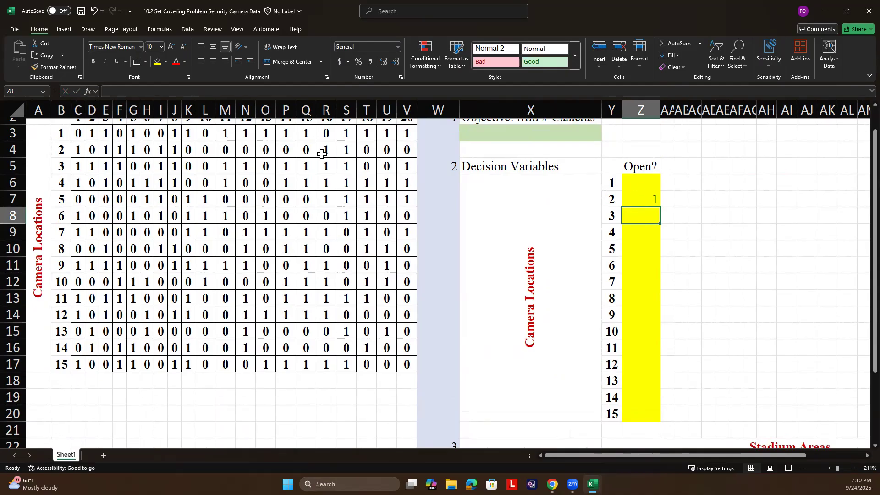
{"action": "left_click", "coordinate": [80, 148]}
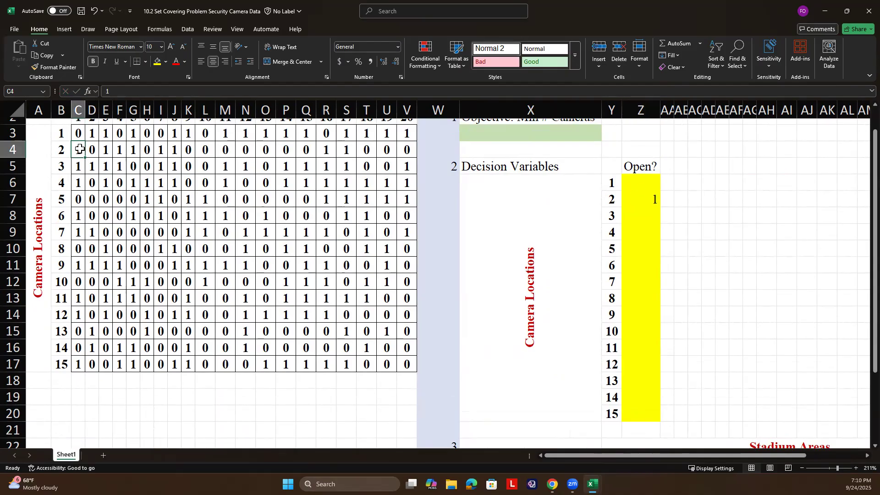
{"action": "scroll", "coordinate": [85, 168], "scroll_direction": "up", "scroll_amount": 1}
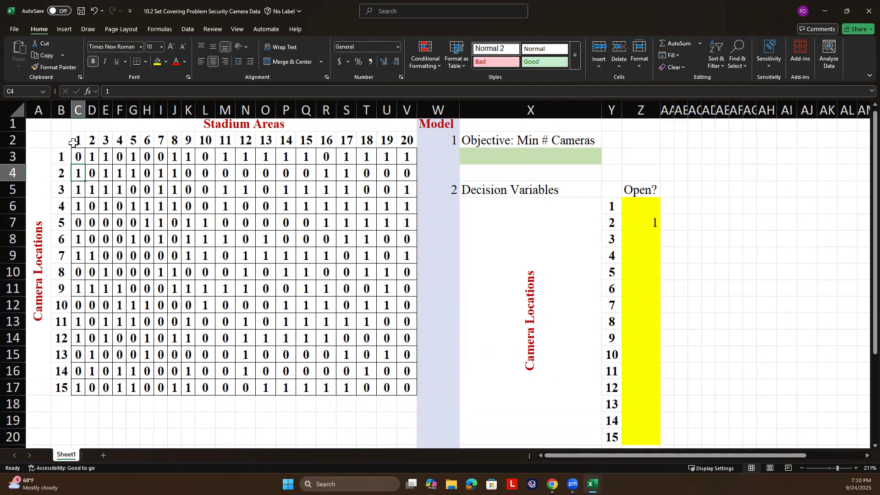
{"action": "scroll", "coordinate": [190, 235], "scroll_direction": "down", "scroll_amount": 6}
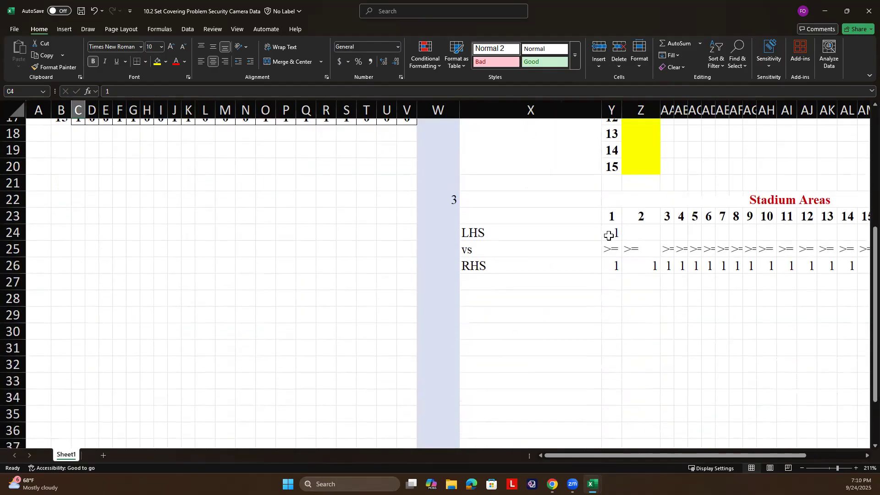
Step: Make the decision range absolute as $Z$6:$Z$20 in Y24's SUMPRODUCT formula and fill the formula across to AR24
{"action": "left_click", "coordinate": [617, 235]}
{"action": "left_click_drag", "start_coordinate": [622, 238], "coordinate": [425, 231]}
{"action": "scroll", "coordinate": [450, 160], "scroll_direction": "up", "scroll_amount": 4}
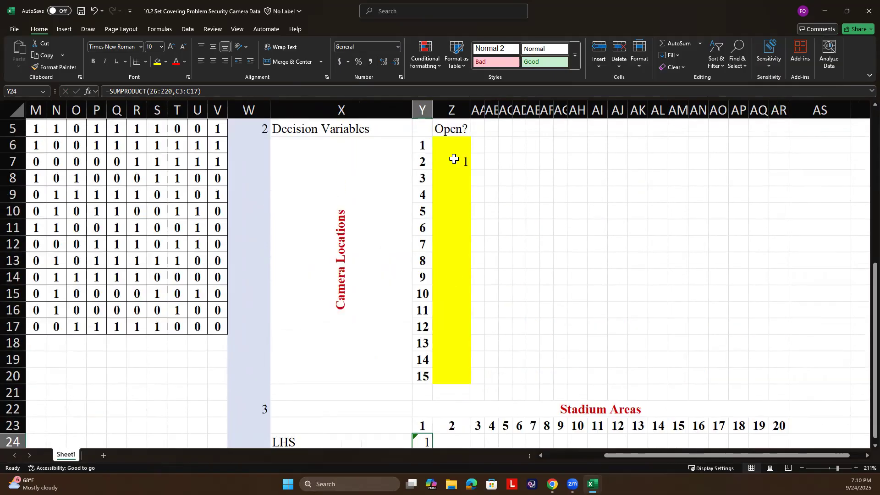
{"action": "scroll", "coordinate": [452, 241], "scroll_direction": "down", "scroll_amount": 2}
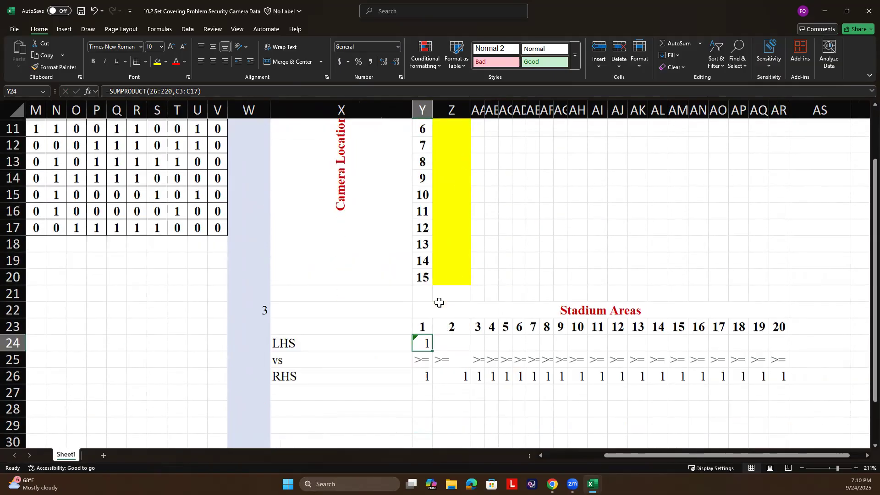
{"action": "double_click", "coordinate": [422, 342]}
{"action": "left_click_drag", "start_coordinate": [520, 344], "coordinate": [544, 343]}
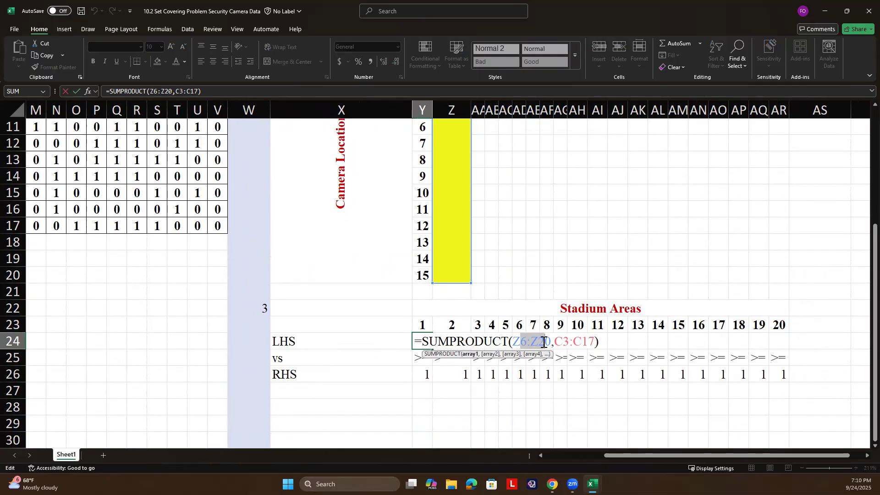
{"action": "key", "text": "F4"}
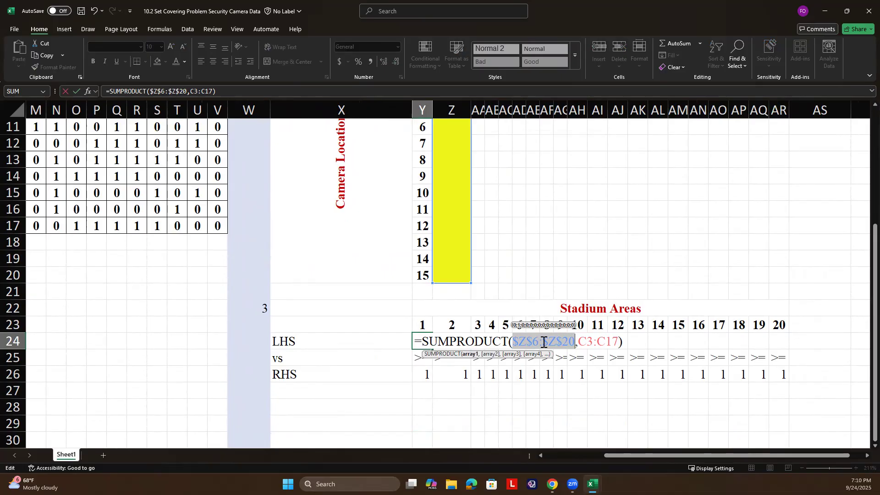
{"action": "key", "text": "Return"}
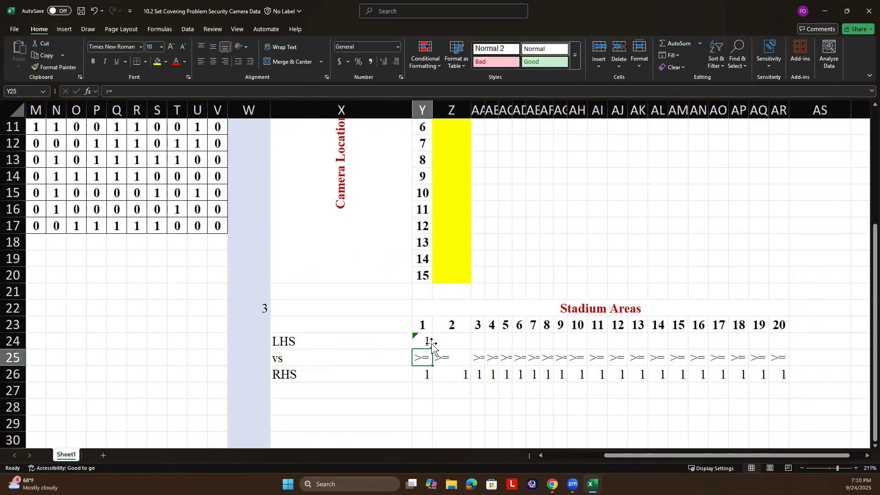
{"action": "left_click", "coordinate": [431, 344]}
{"action": "left_click_drag", "start_coordinate": [433, 348], "coordinate": [790, 348]}
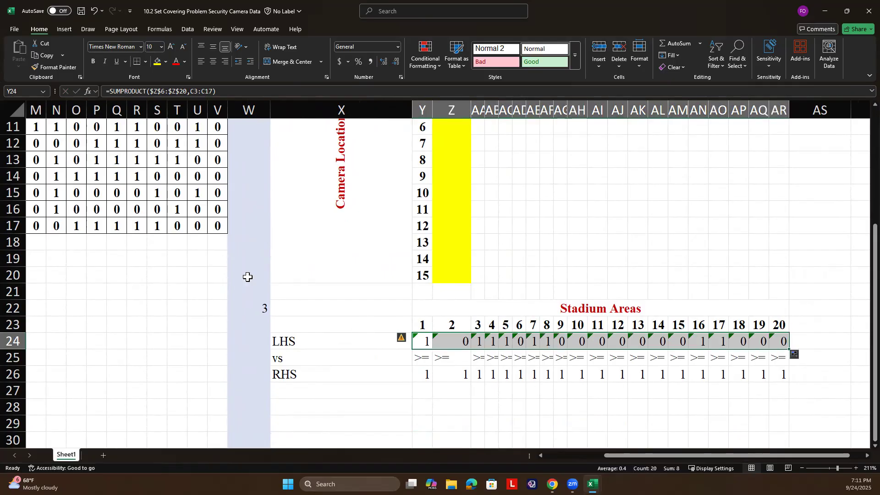
Step: Apply a conditional formatting color scale to the coverage matrix C3:V17, with green for 1 and red for 0
{"action": "scroll", "coordinate": [192, 287], "scroll_direction": "left", "scroll_amount": 6}
{"action": "scroll", "coordinate": [192, 286], "scroll_direction": "up", "scroll_amount": 4}
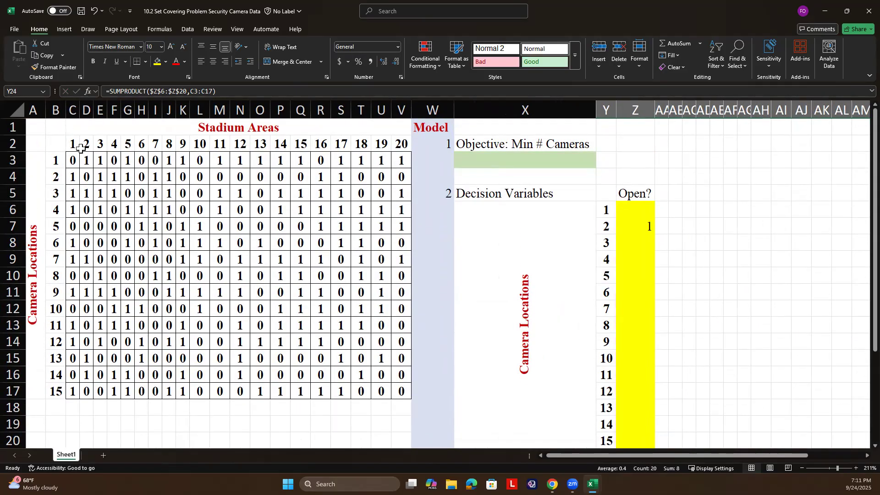
{"action": "left_click_drag", "start_coordinate": [74, 159], "coordinate": [397, 393]}
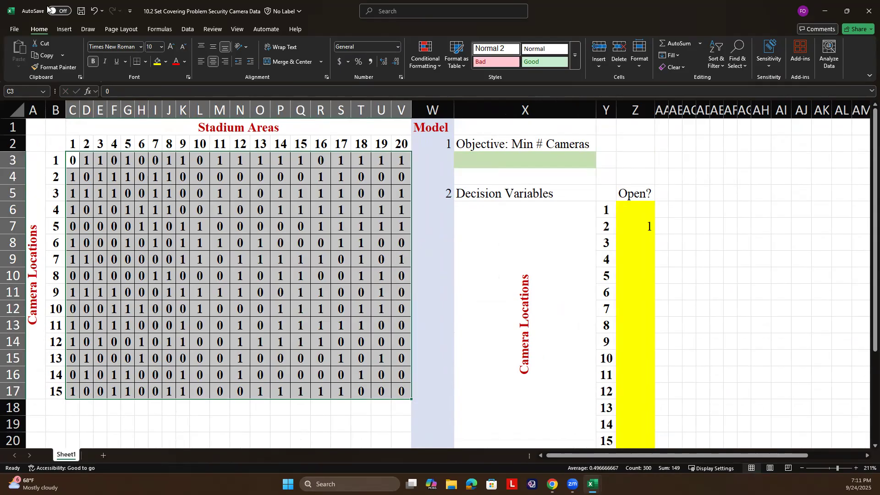
{"action": "left_click", "coordinate": [432, 66]}
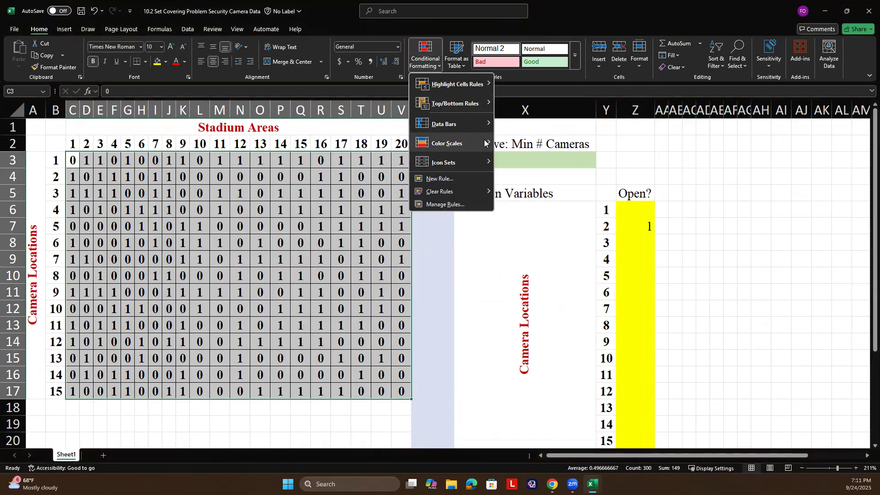
{"action": "mouse_move", "coordinate": [485, 143]}
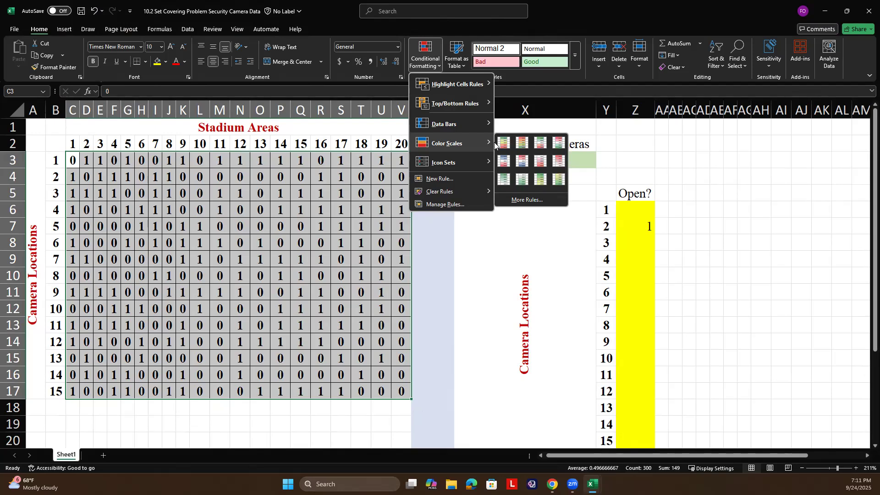
{"action": "left_click", "coordinate": [504, 143]}
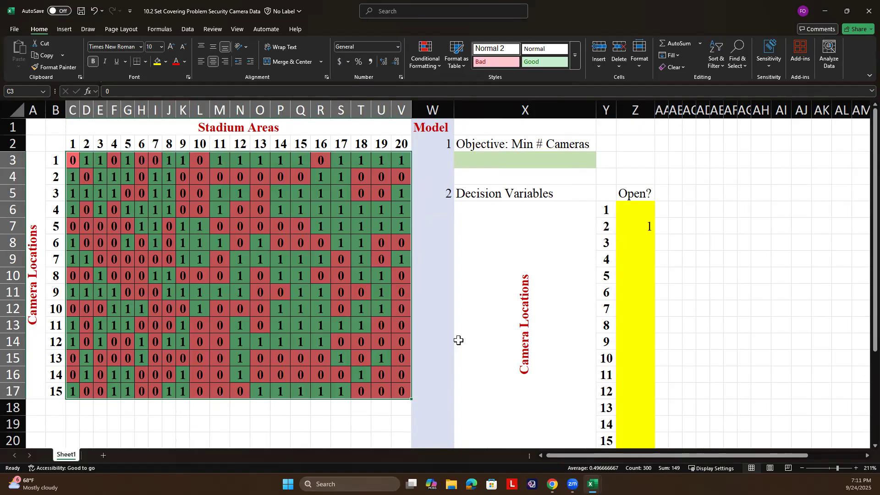
{"action": "scroll", "coordinate": [459, 340], "scroll_direction": "down", "scroll_amount": 3}
{"action": "scroll", "coordinate": [456, 337], "scroll_direction": "up", "scroll_amount": 3}
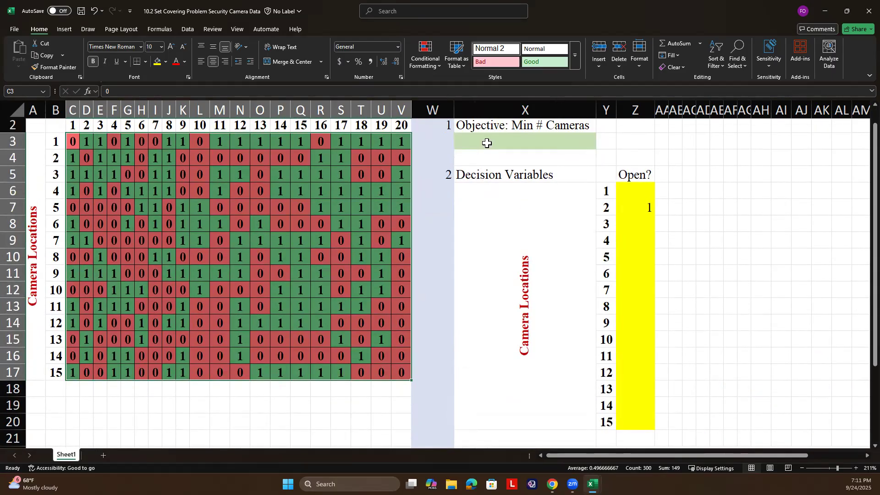
Step: Enter the objective formula =SUM(Z6:Z20) in X3 to total the opened cameras
{"action": "left_click", "coordinate": [486, 143]}
{"action": "type", "text": "=sum"}
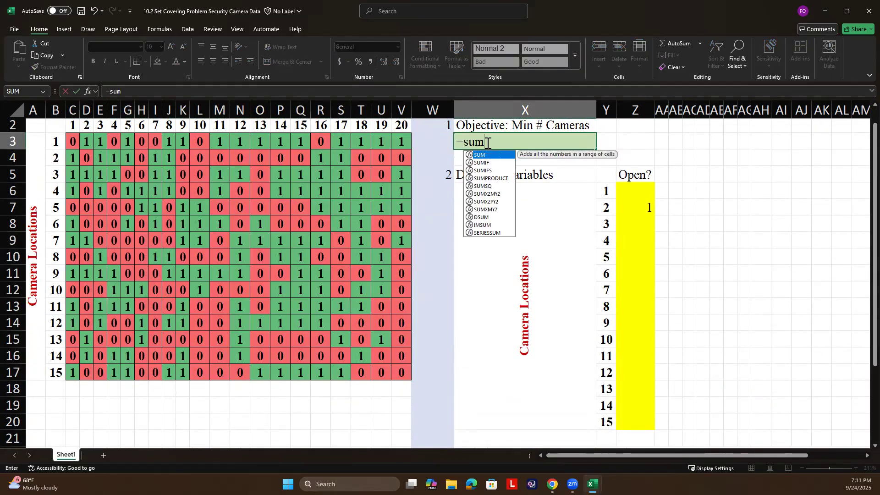
{"action": "type", "text": "("}
{"action": "left_click_drag", "start_coordinate": [644, 192], "coordinate": [640, 420]}
{"action": "type", "text": ")"}
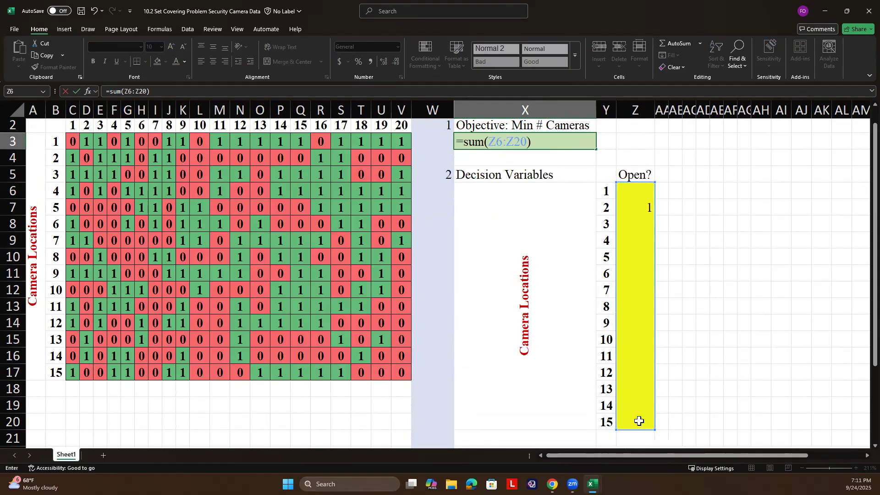
{"action": "key", "text": "Return"}
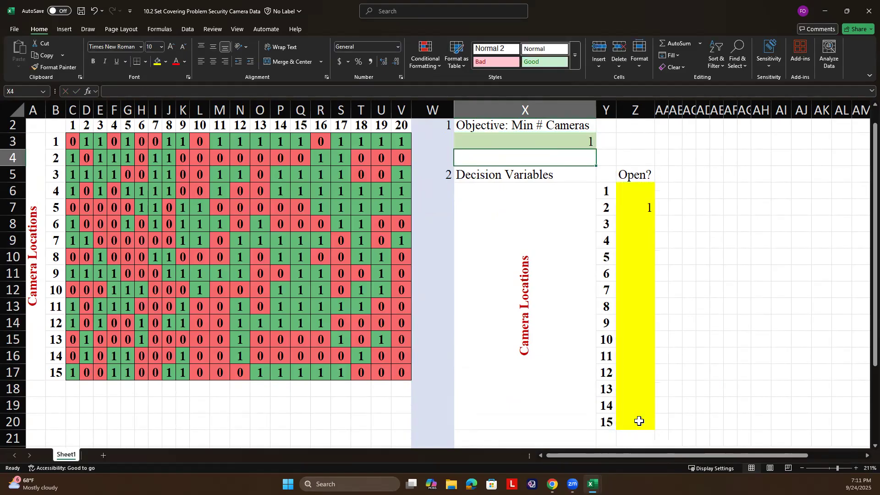
Step: Set up Solver to minimize objective cell $X$3 by changing variable cells $Z$6:$Z$20
{"action": "left_click", "coordinate": [188, 29]}
{"action": "left_click", "coordinate": [802, 44]}
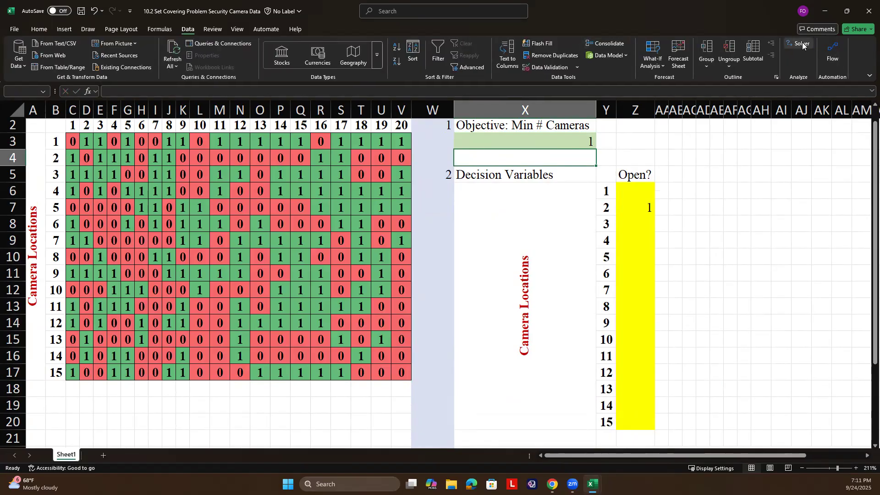
{"action": "left_click", "coordinate": [566, 66]}
{"action": "left_click", "coordinate": [567, 140]}
{"action": "key", "text": "Return"}
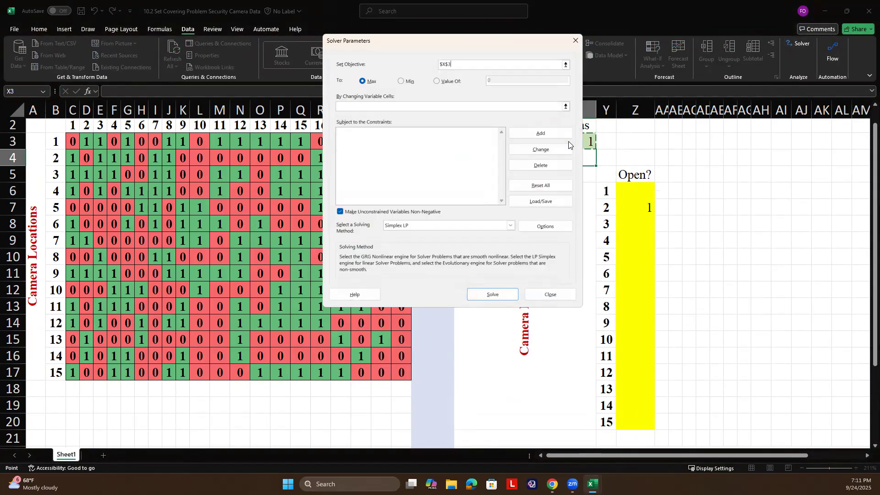
{"action": "left_click", "coordinate": [402, 82]}
{"action": "left_click", "coordinate": [566, 106]}
{"action": "left_click_drag", "start_coordinate": [641, 184], "coordinate": [637, 420]}
{"action": "key", "text": "Return"}
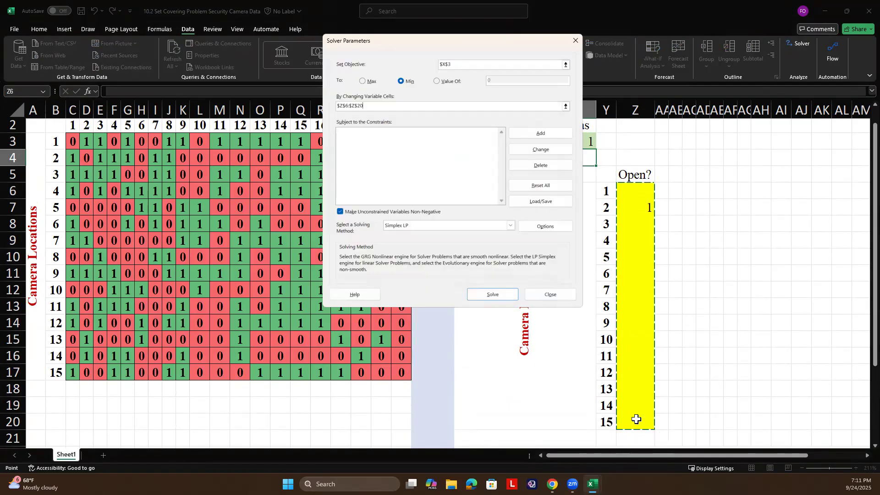
Step: Add the Solver coverage constraint $Y$24:$AR$24 >= $Y$26:$AR$26 for all stadium areas
{"action": "left_click", "coordinate": [546, 137]}
{"action": "scroll", "coordinate": [609, 219], "scroll_direction": "down", "scroll_amount": 4}
{"action": "left_click", "coordinate": [607, 319]}
{"action": "key", "text": "ctrl+shift+Right"}
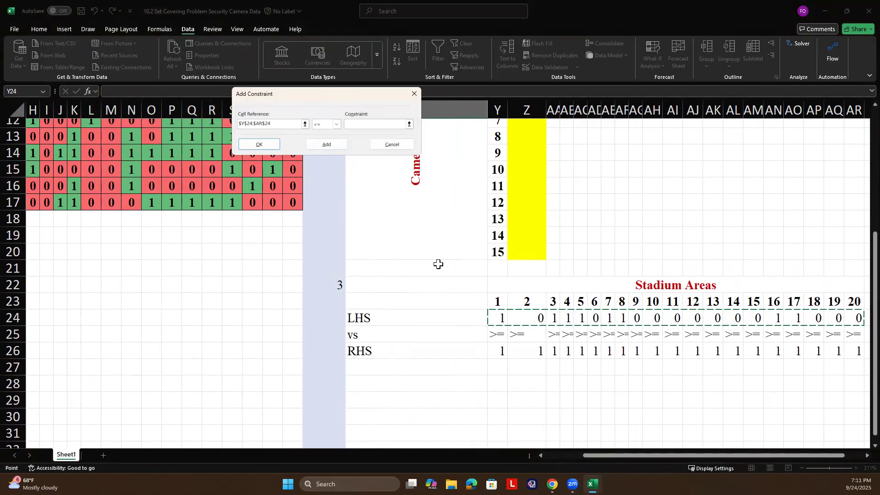
{"action": "left_click", "coordinate": [337, 124]}
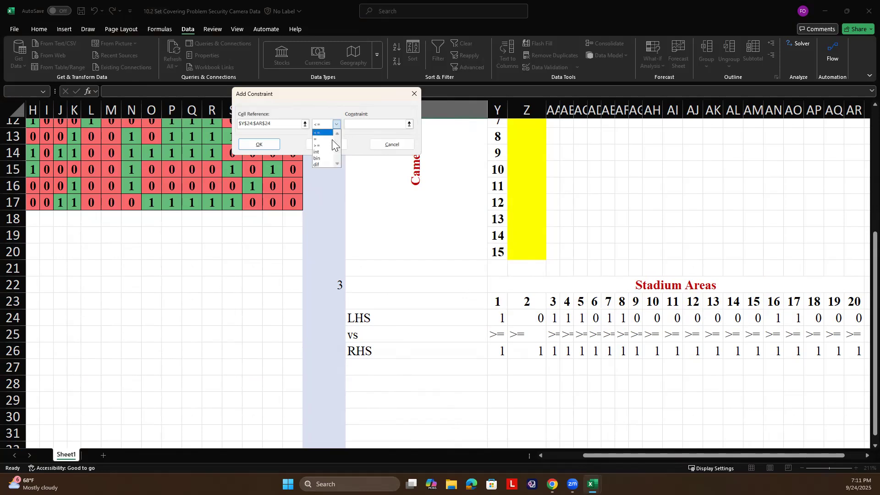
{"action": "left_click", "coordinate": [325, 146]}
{"action": "left_click", "coordinate": [500, 354]}
{"action": "key", "text": "ctrl+shift+Right"}
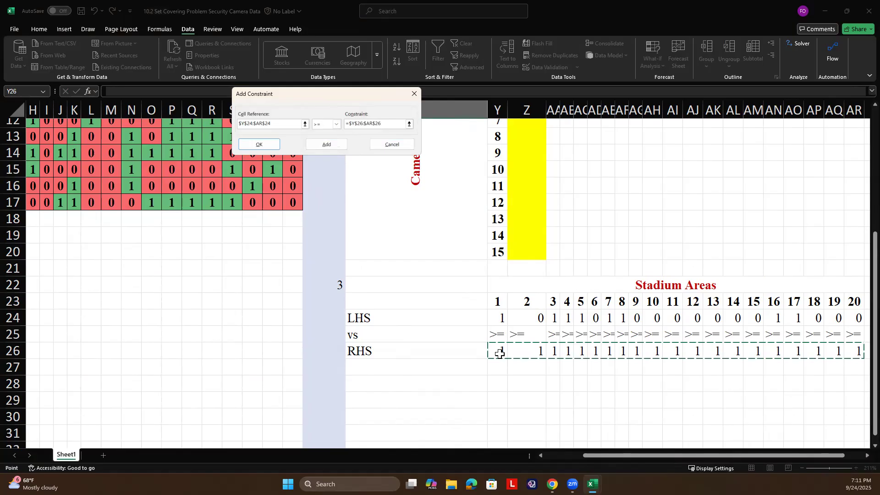
{"action": "left_click", "coordinate": [275, 144]}
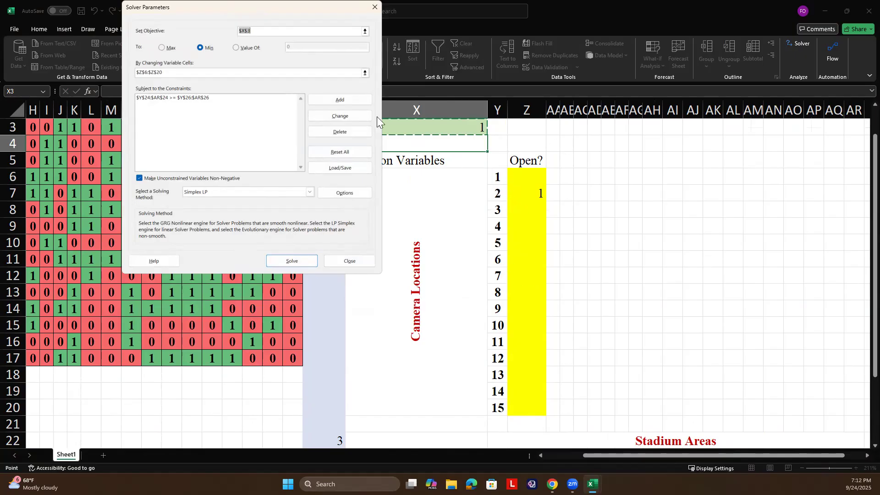
Step: Add a binary constraint on $Z$6:$Z$20, then solve the model and keep the Solver solution
{"action": "left_click", "coordinate": [340, 100]}
{"action": "left_click_drag", "start_coordinate": [523, 177], "coordinate": [523, 408]}
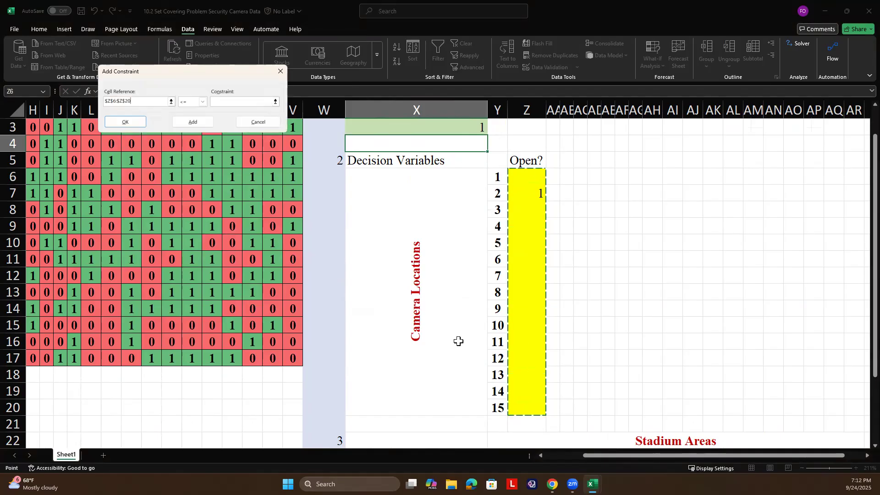
{"action": "left_click", "coordinate": [203, 102]}
{"action": "left_click", "coordinate": [188, 137]}
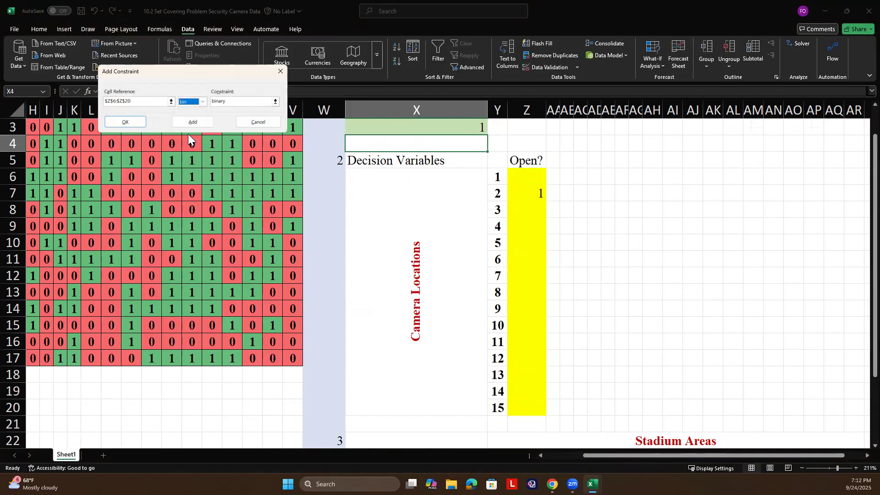
{"action": "left_click", "coordinate": [125, 121]}
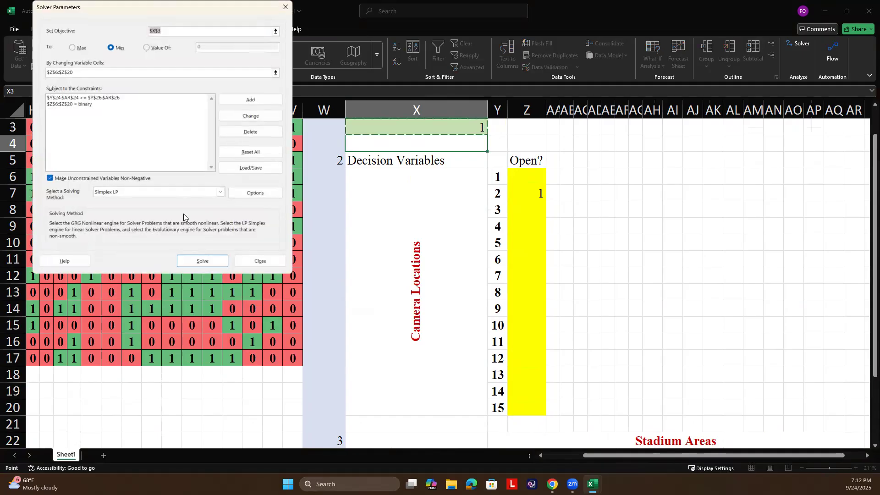
{"action": "left_click", "coordinate": [201, 261]}
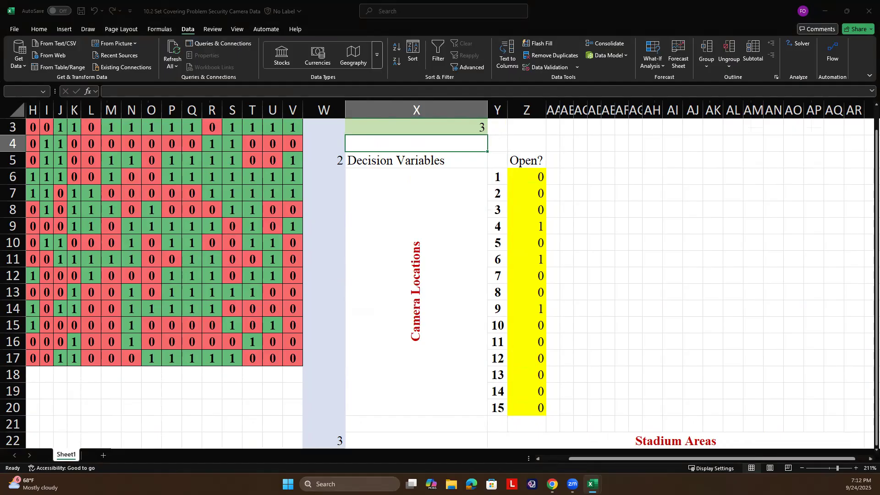
{"action": "left_click", "coordinate": [292, 251]}
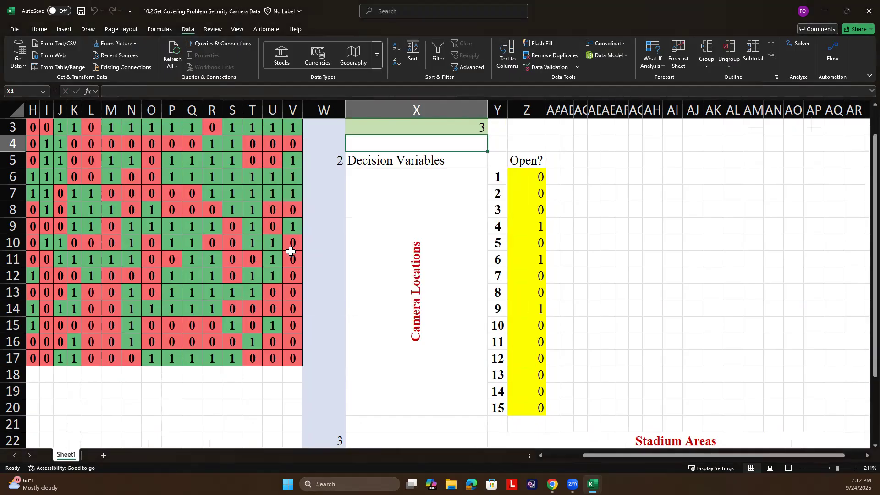
Step: Review the minimized objective in X3 and the camera locations selected in the Open? column
{"action": "scroll", "coordinate": [463, 213], "scroll_direction": "up", "scroll_amount": 1}
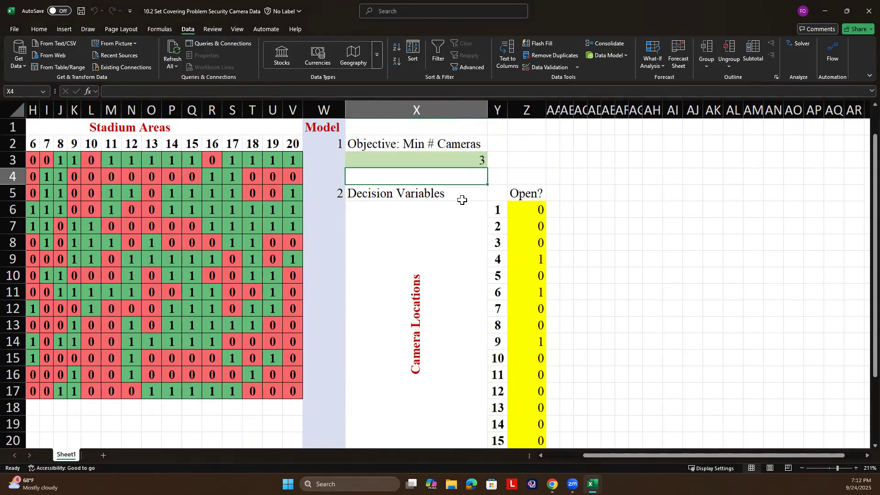
{"action": "left_click", "coordinate": [456, 158]}
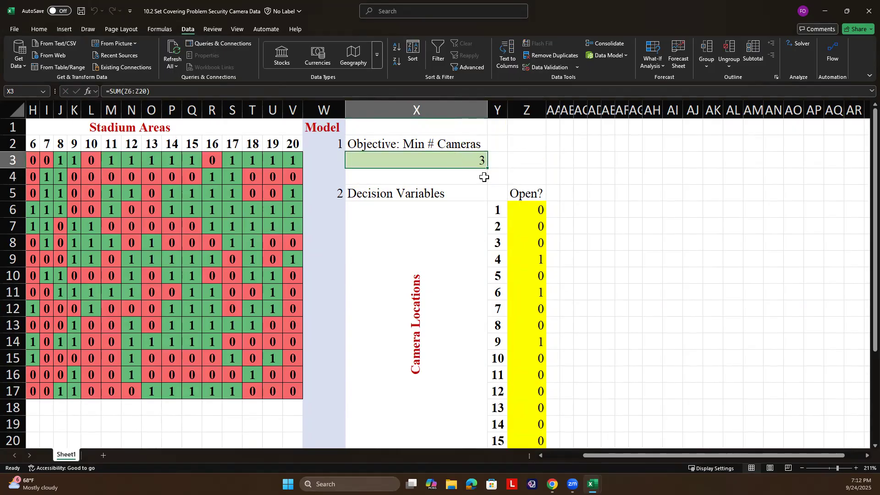
{"action": "scroll", "coordinate": [481, 177], "scroll_direction": "down", "scroll_amount": 1}
{"action": "left_click", "coordinate": [521, 230]}
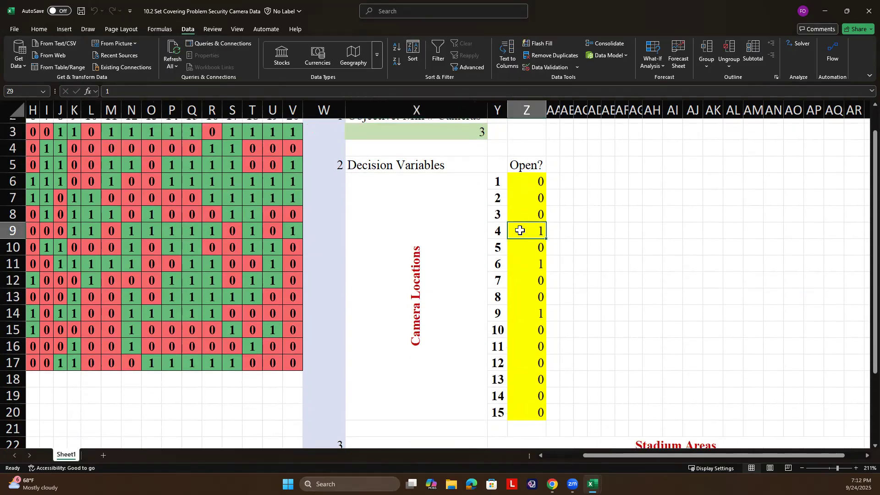
{"action": "left_click", "coordinate": [528, 262]}
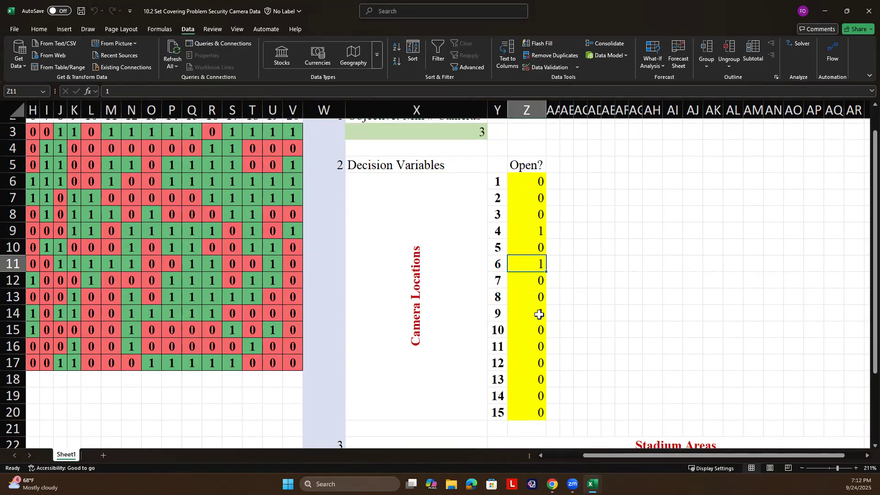
{"action": "left_click", "coordinate": [539, 315]}
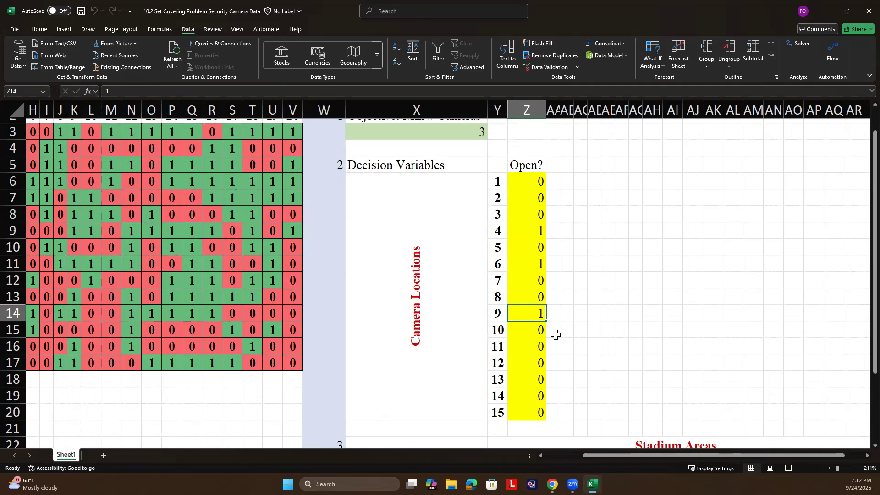
Step: Fill the constraint block Y24:AR26 with a light orange color from the theme palette
{"action": "scroll", "coordinate": [556, 335], "scroll_direction": "down", "scroll_amount": 3}
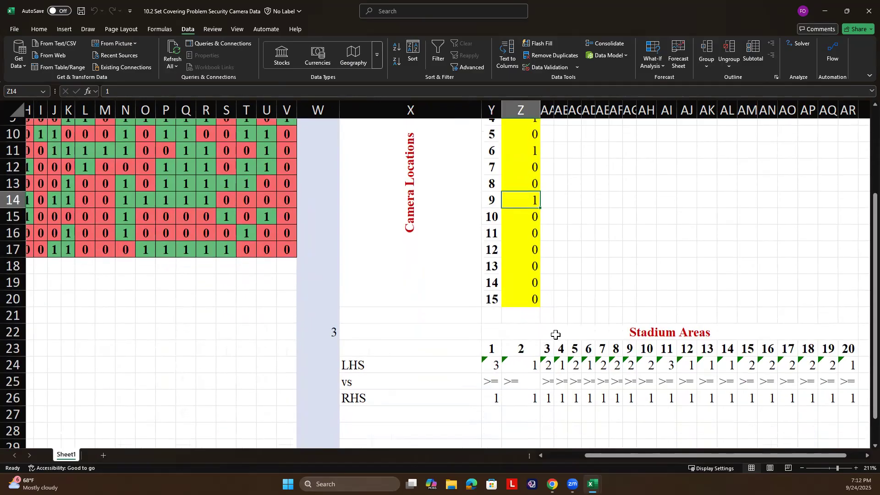
{"action": "left_click_drag", "start_coordinate": [493, 365], "coordinate": [777, 399]}
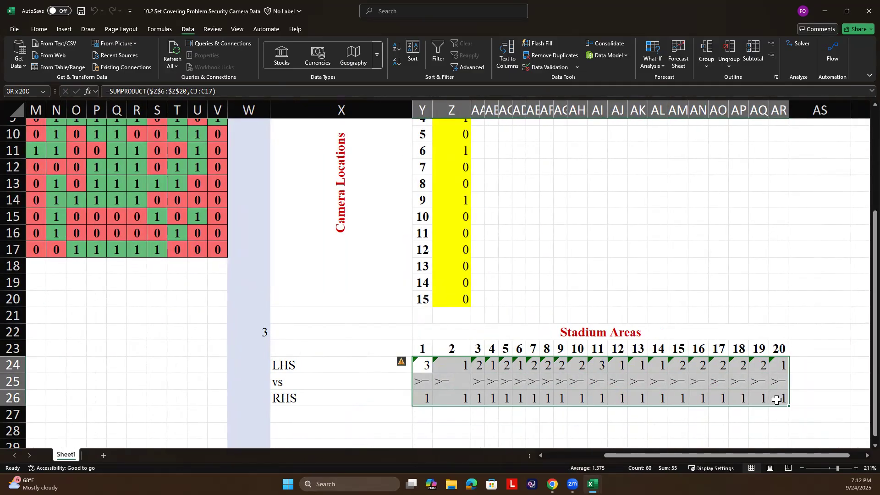
{"action": "left_click", "coordinate": [39, 29]}
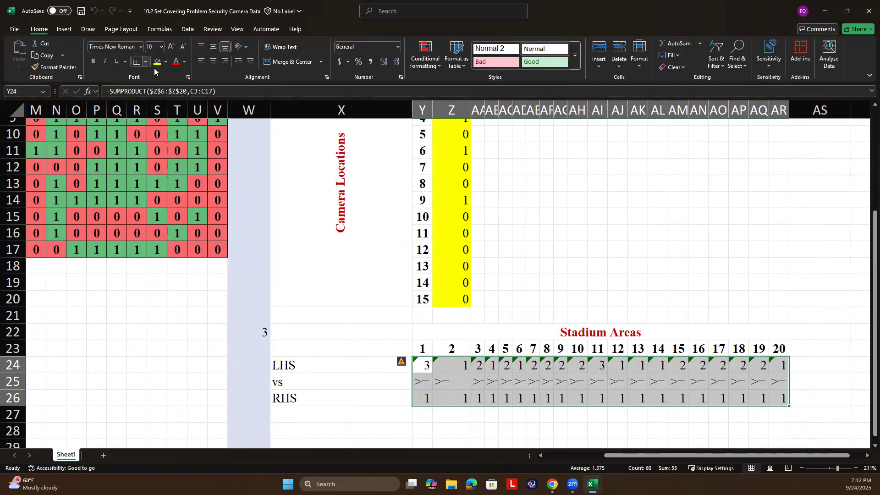
{"action": "left_click", "coordinate": [165, 61]}
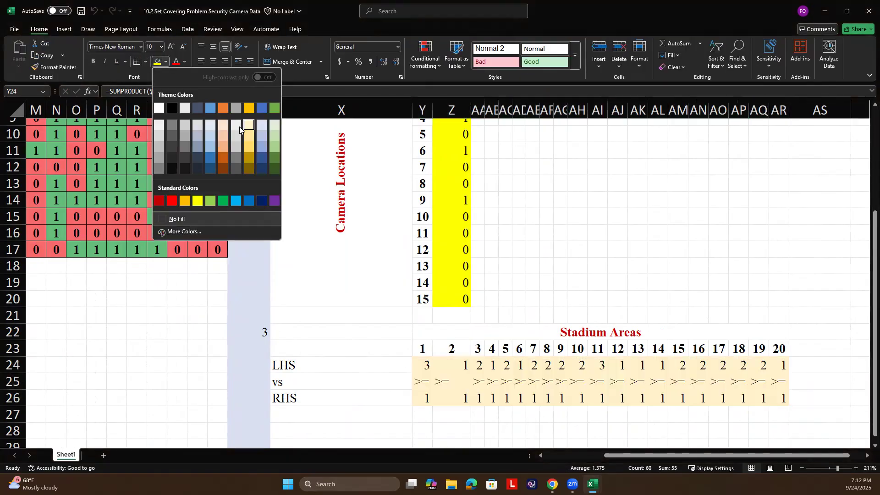
{"action": "left_click", "coordinate": [224, 134]}
{"action": "left_click", "coordinate": [596, 250]}
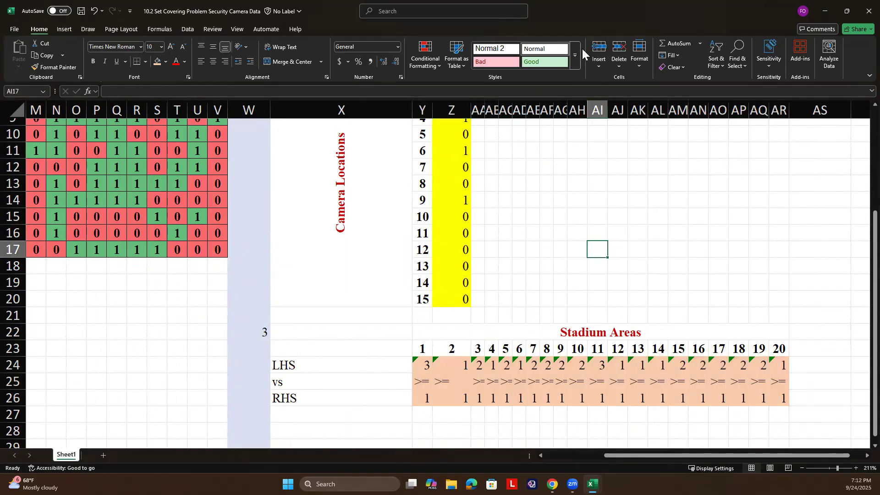